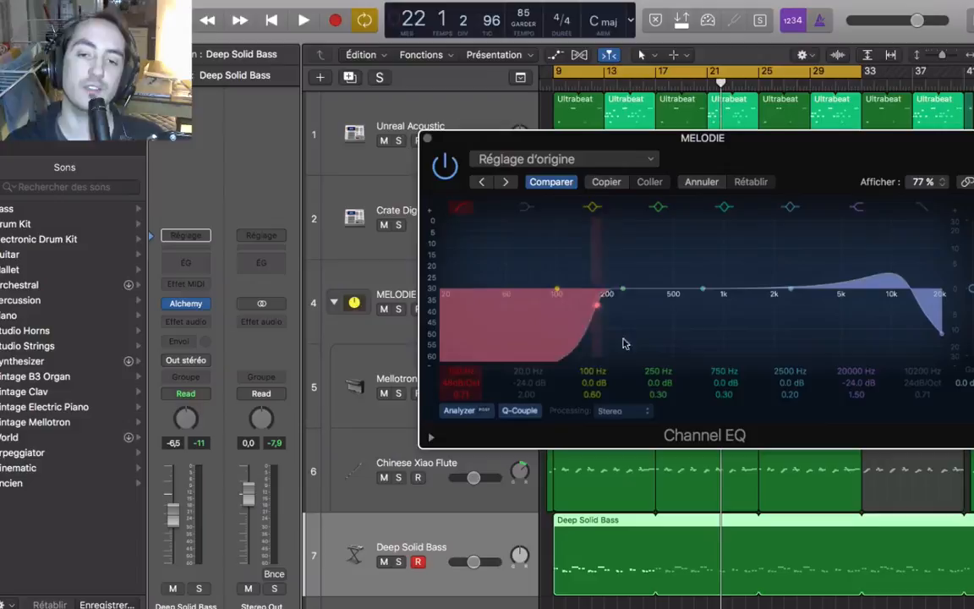
Step: Lower the MELODIE Channel EQ's low cut frequency to 20 Hz
{"action": "left_click_drag", "start_coordinate": [624, 342], "coordinate": [516, 318]}
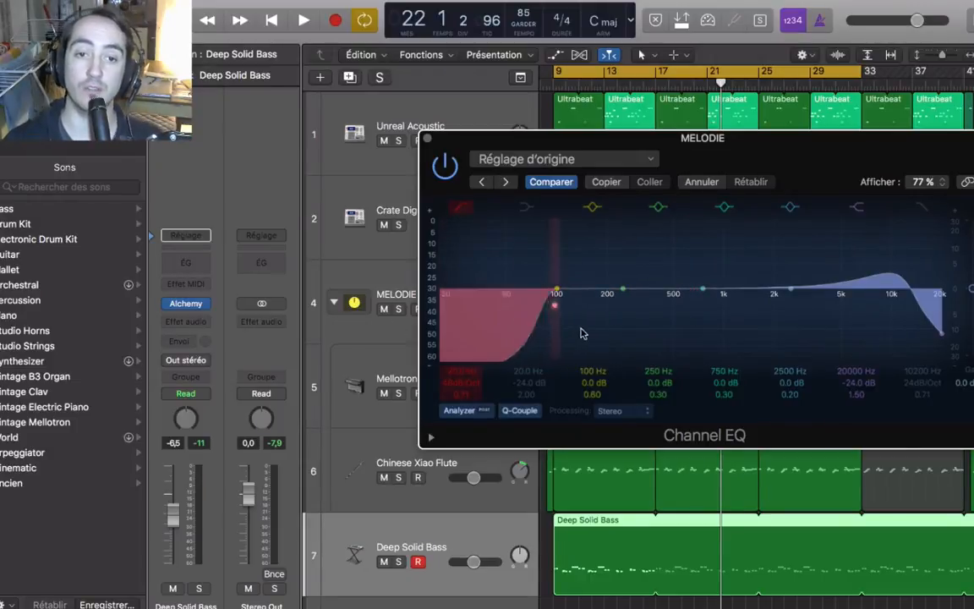
{"action": "left_click_drag", "start_coordinate": [470, 324], "coordinate": [323, 289]}
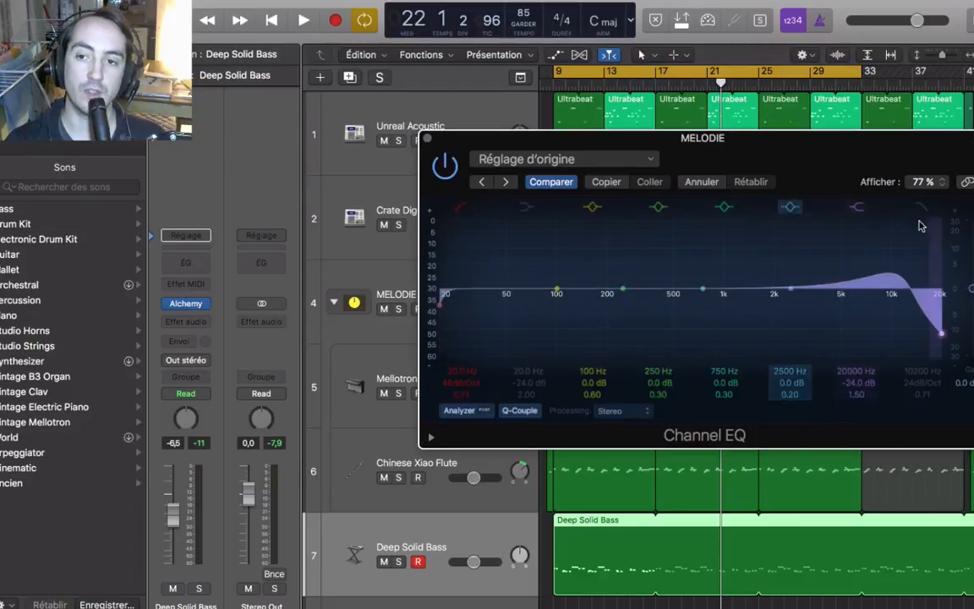
Step: Try a high cut in place of the high shelf, sweeping it down and back to 20000 Hz, and re-enable the high shelf
{"action": "left_click", "coordinate": [857, 206]}
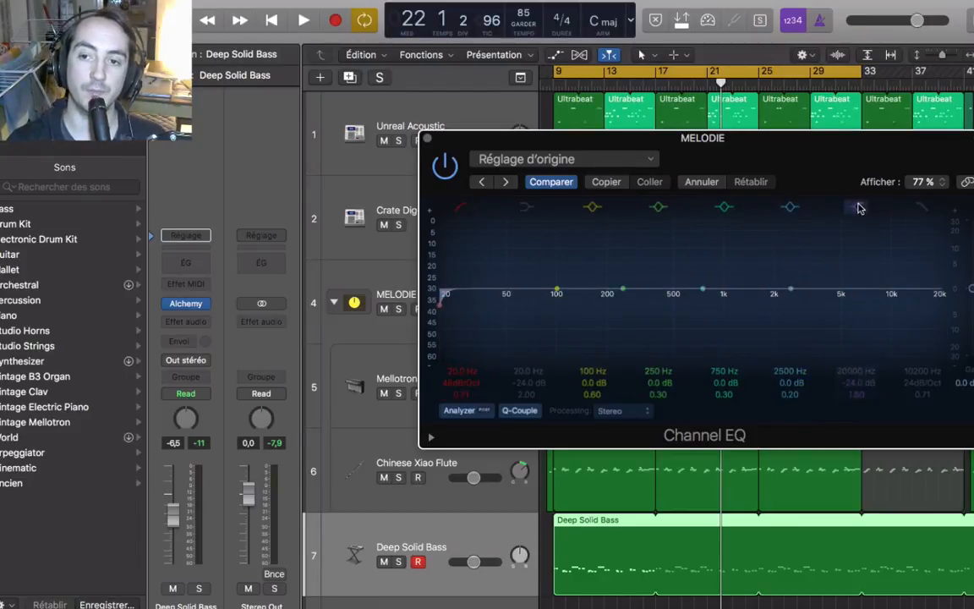
{"action": "left_click", "coordinate": [922, 208]}
{"action": "left_click_drag", "start_coordinate": [904, 340], "coordinate": [609, 291]}
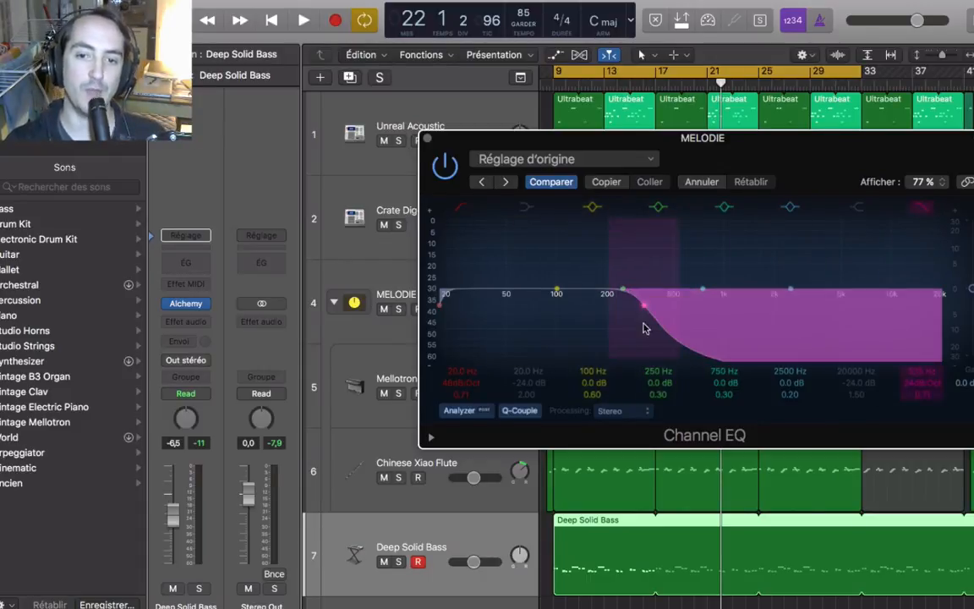
{"action": "left_click_drag", "start_coordinate": [646, 339], "coordinate": [941, 305]}
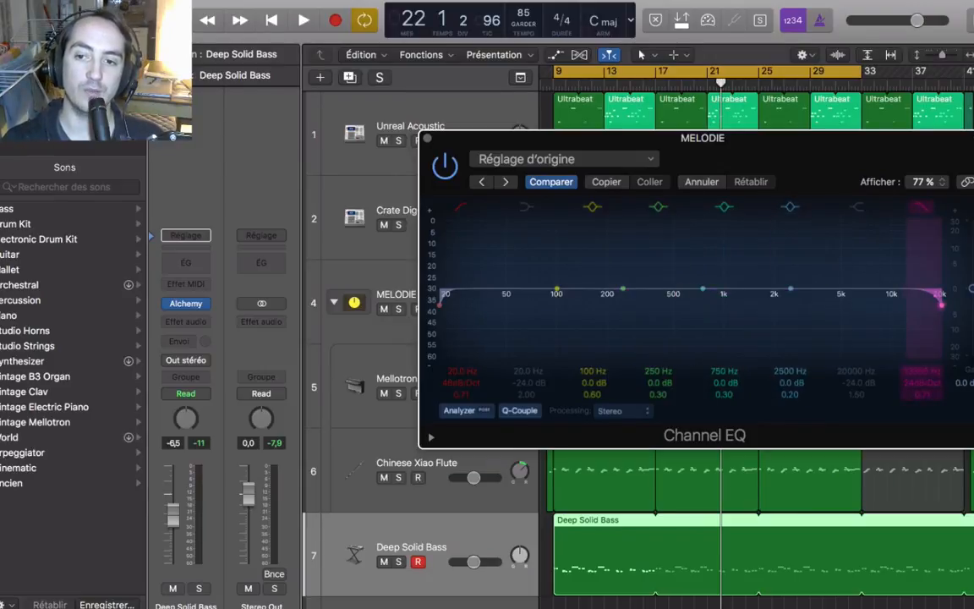
{"action": "left_click_drag", "start_coordinate": [742, 150], "coordinate": [649, 146]}
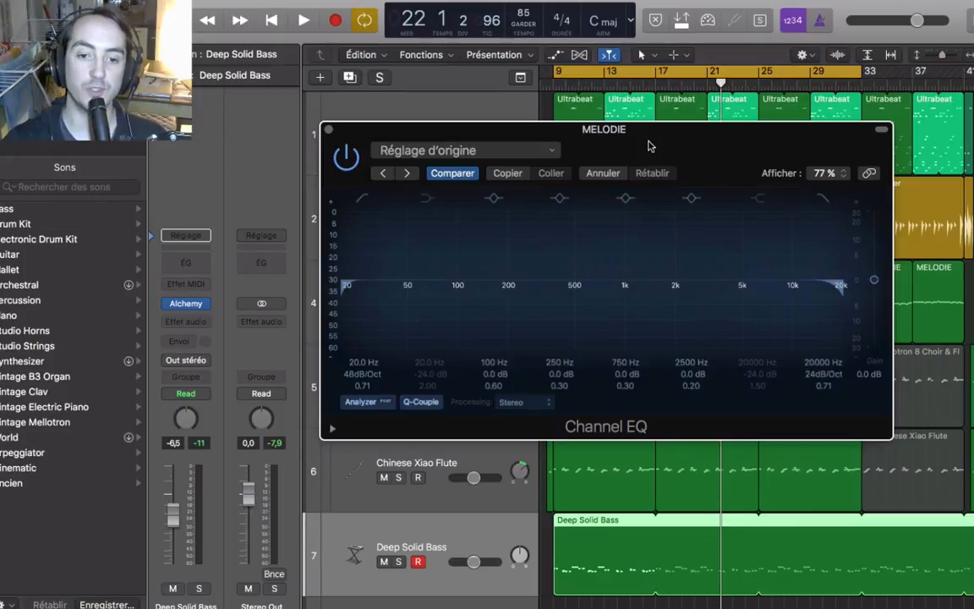
{"action": "left_click", "coordinate": [757, 199]}
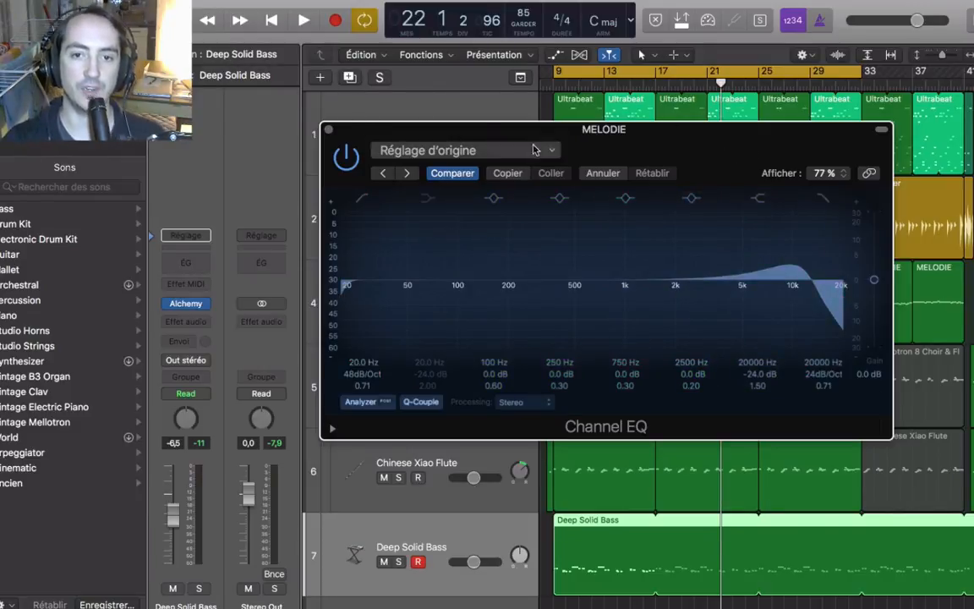
Step: Play the song while watching the melody's signal in the Channel EQ analyzer, and stop playback
{"action": "key", "text": "space"}
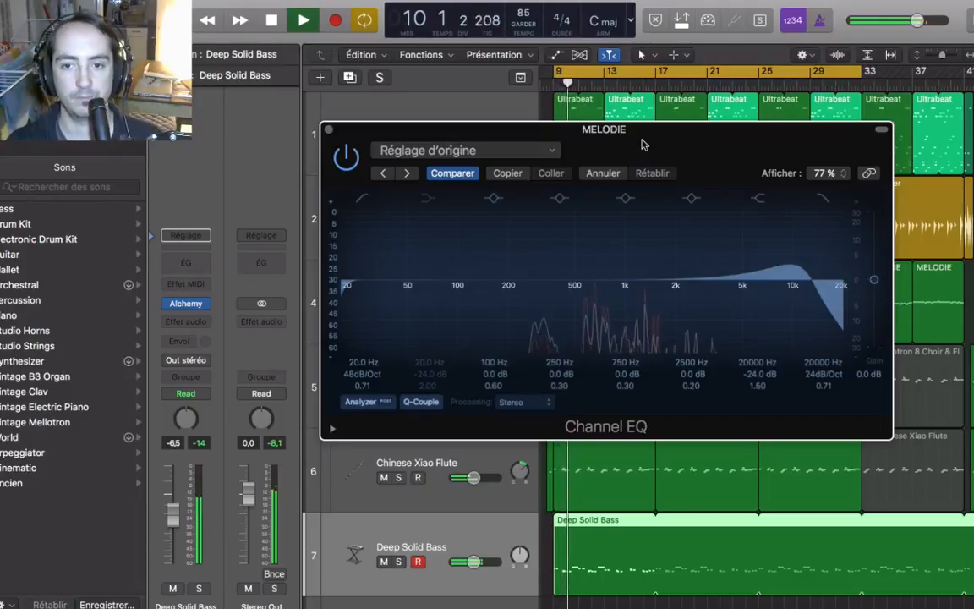
{"action": "left_click_drag", "start_coordinate": [674, 145], "coordinate": [587, 129]}
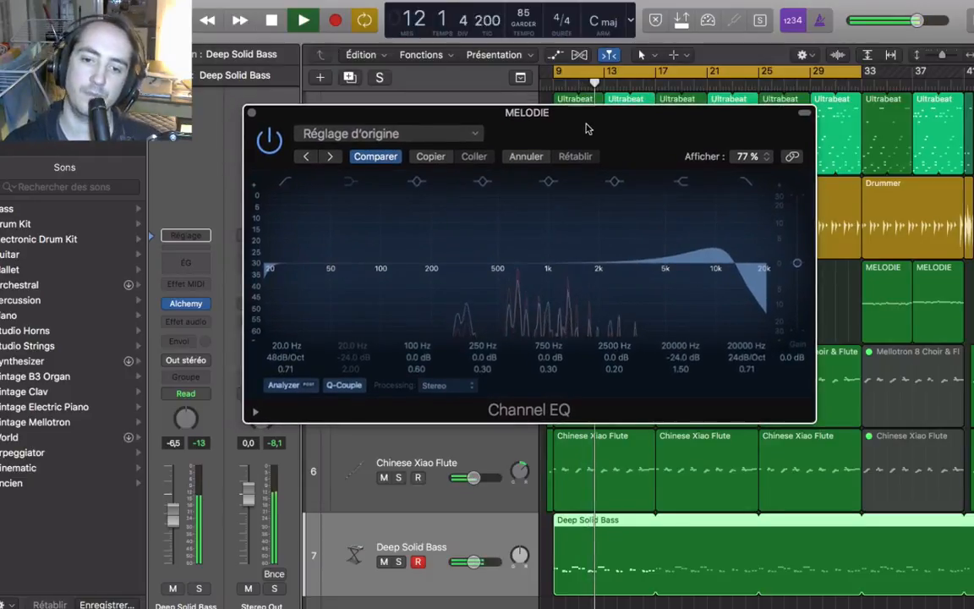
{"action": "key", "text": "space"}
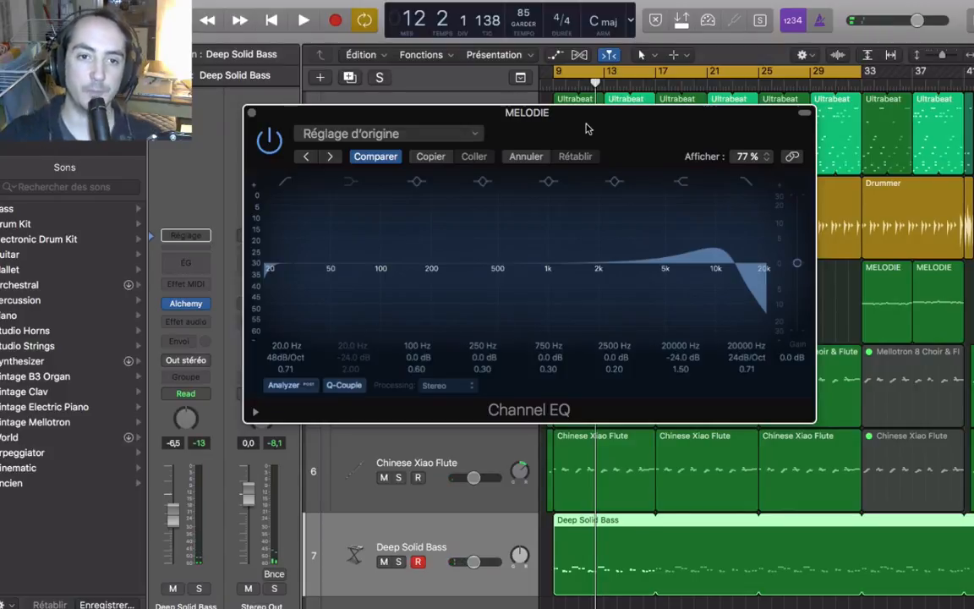
Step: Listen to the MELODIE track in solo with its EQ analyzer visible, and turn the solo off
{"action": "left_click_drag", "start_coordinate": [588, 128], "coordinate": [177, 265]}
{"action": "left_click", "coordinate": [469, 280]}
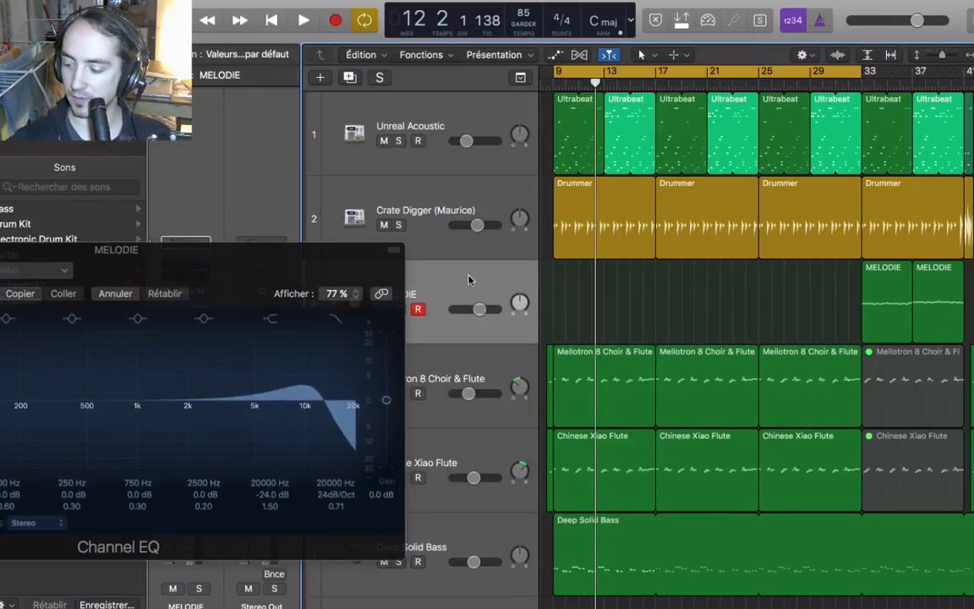
{"action": "key", "text": "s"}
{"action": "key", "text": "space"}
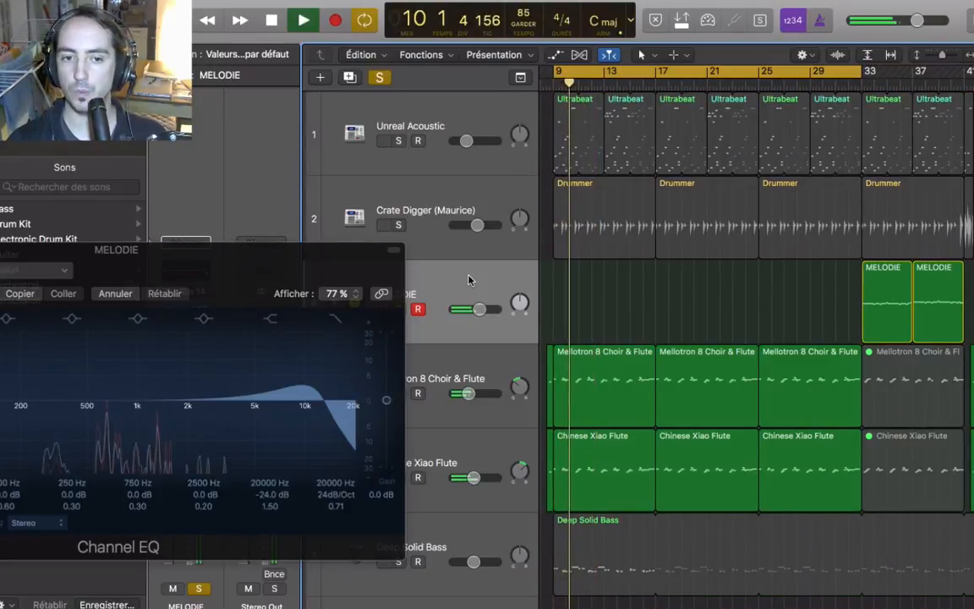
{"action": "key", "text": "space"}
{"action": "left_click_drag", "start_coordinate": [286, 266], "coordinate": [506, 109]}
{"action": "left_click", "coordinate": [398, 310]}
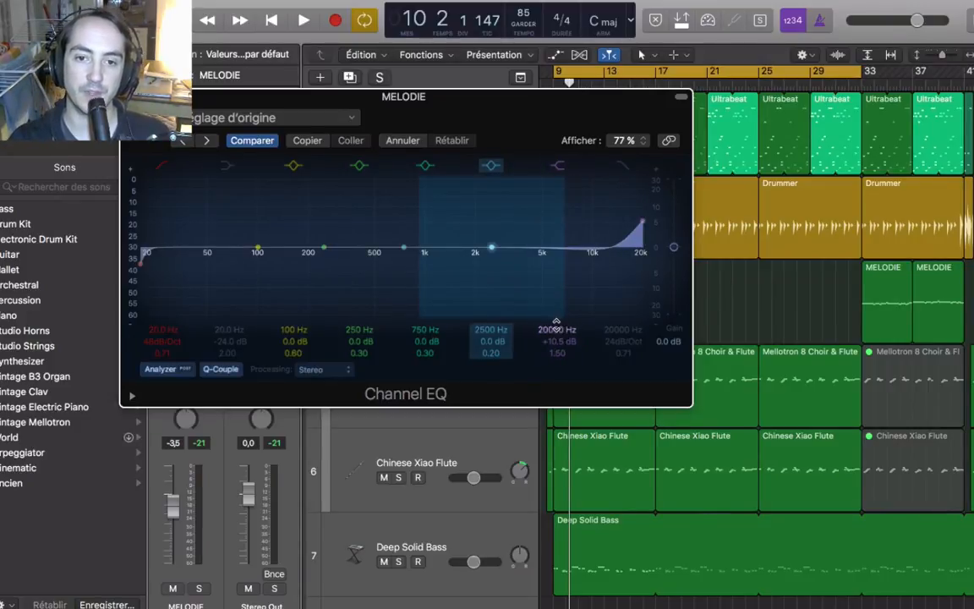
Step: Set the high shelf to -24 dB gain, Q 1.50 and 19400 Hz, with Q-Couple switched off
{"action": "left_click_drag", "start_coordinate": [558, 329], "coordinate": [558, 372]}
{"action": "left_click_drag", "start_coordinate": [514, 220], "coordinate": [564, 347]}
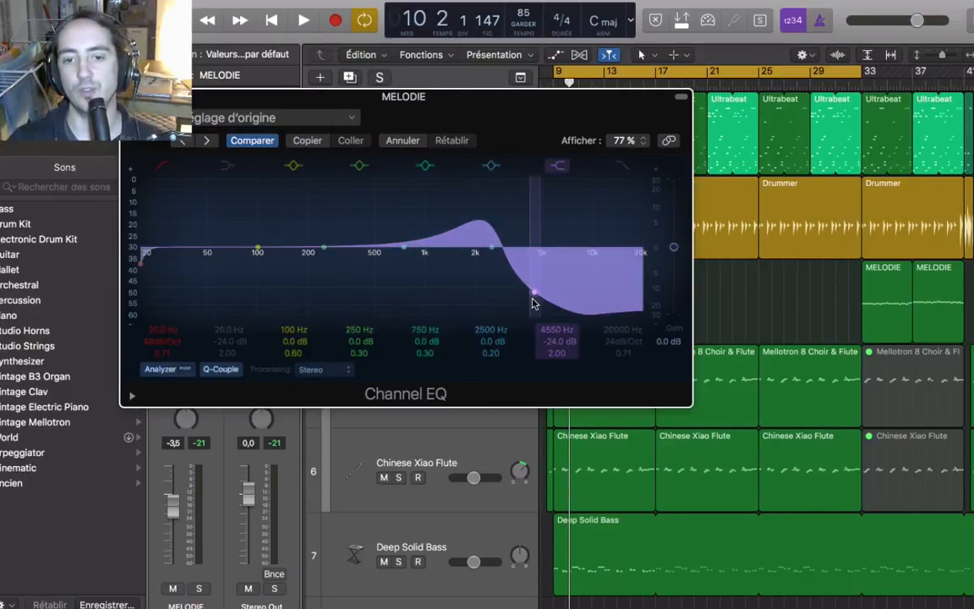
{"action": "left_click_drag", "start_coordinate": [533, 302], "coordinate": [622, 301]}
{"action": "left_click_drag", "start_coordinate": [554, 359], "coordinate": [554, 372]}
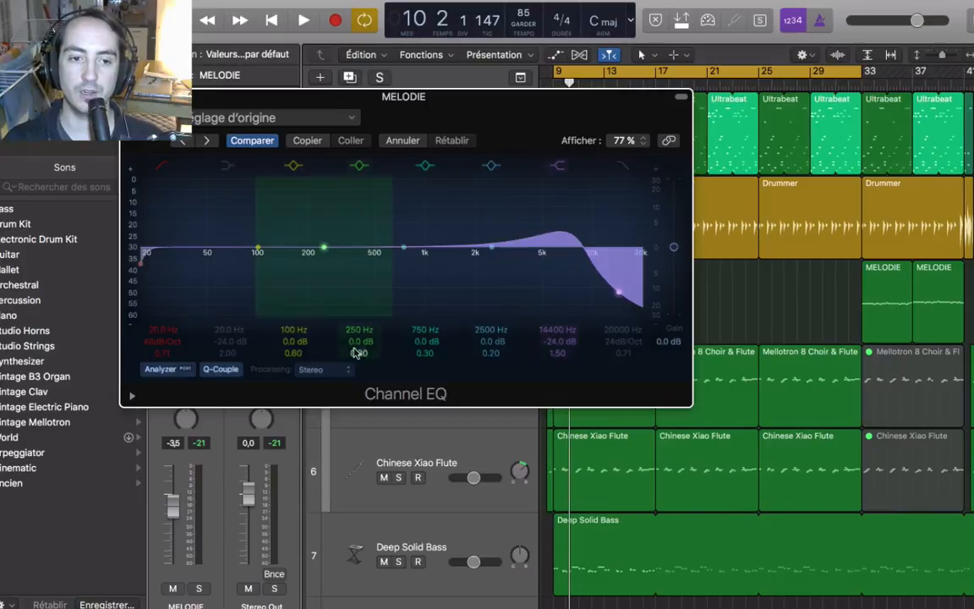
{"action": "left_click", "coordinate": [230, 371]}
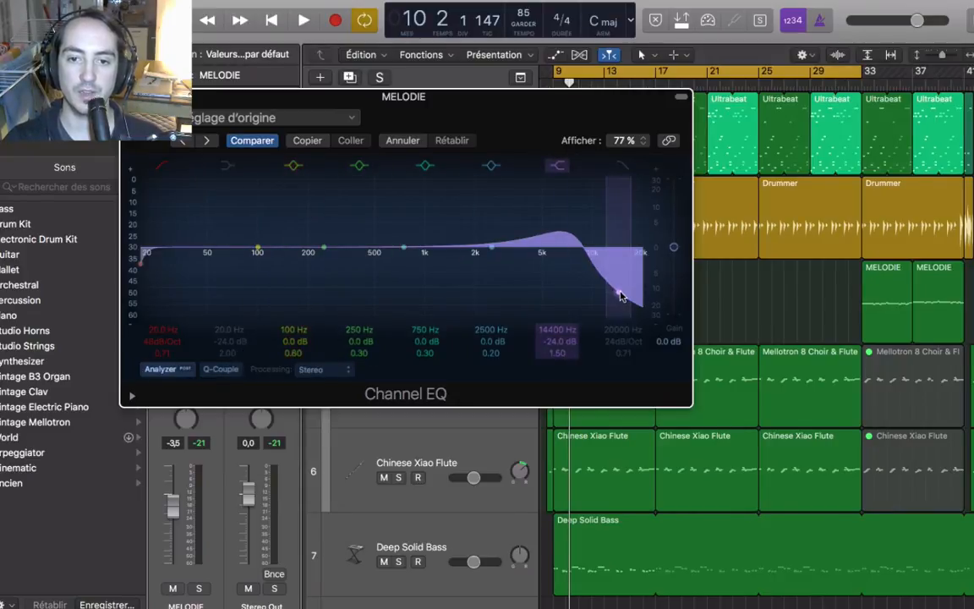
{"action": "left_click_drag", "start_coordinate": [628, 293], "coordinate": [648, 293]}
Step: Set the MELODIE track's automation mode to Write
{"action": "left_click_drag", "start_coordinate": [435, 103], "coordinate": [641, 57]}
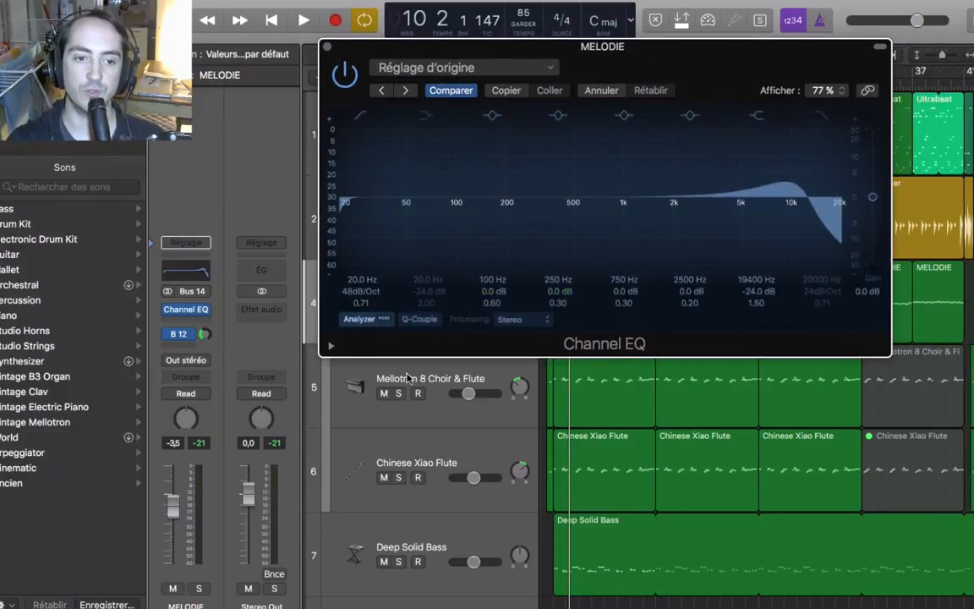
{"action": "left_click", "coordinate": [187, 394]}
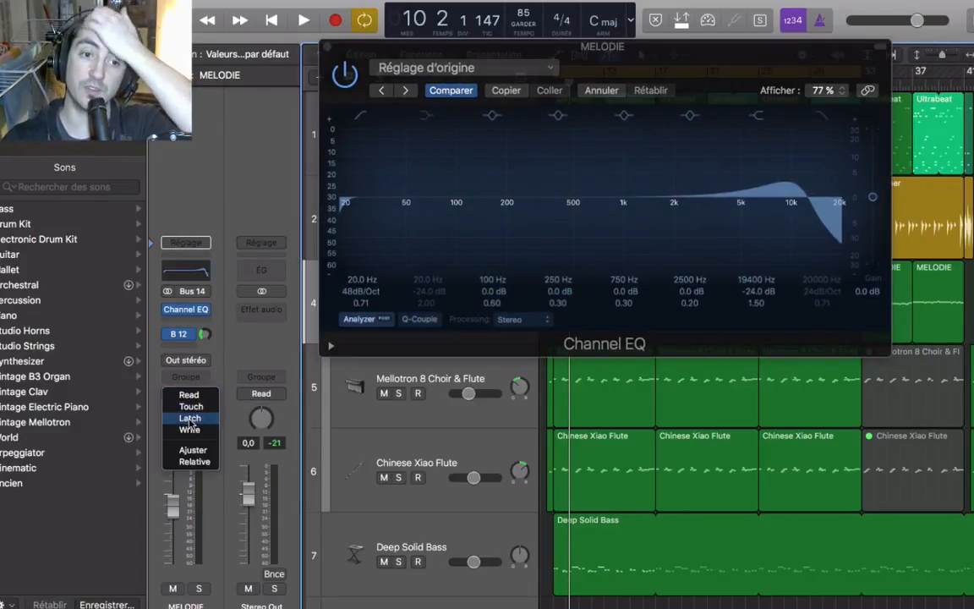
{"action": "left_click", "coordinate": [190, 430]}
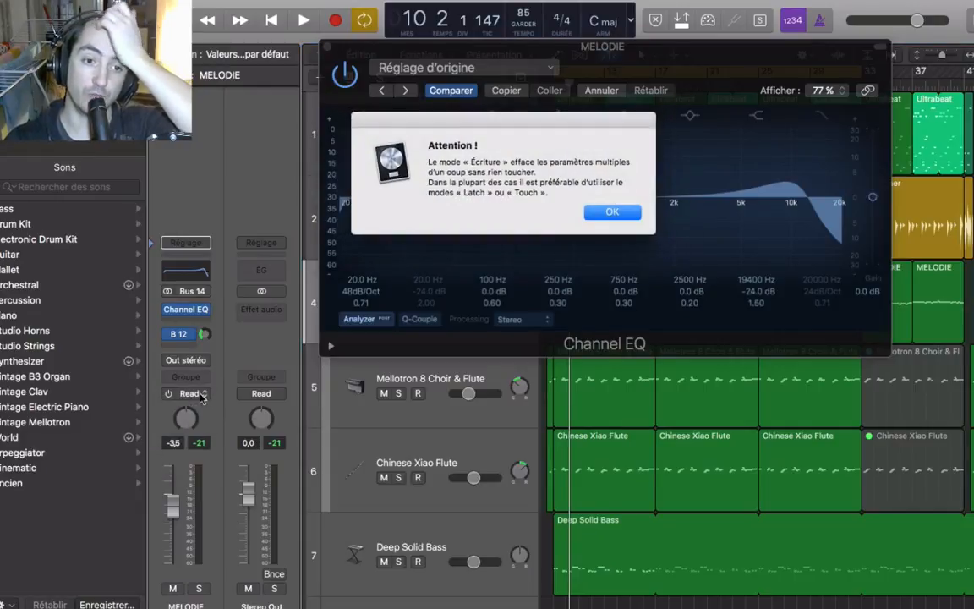
{"action": "left_click", "coordinate": [622, 215]}
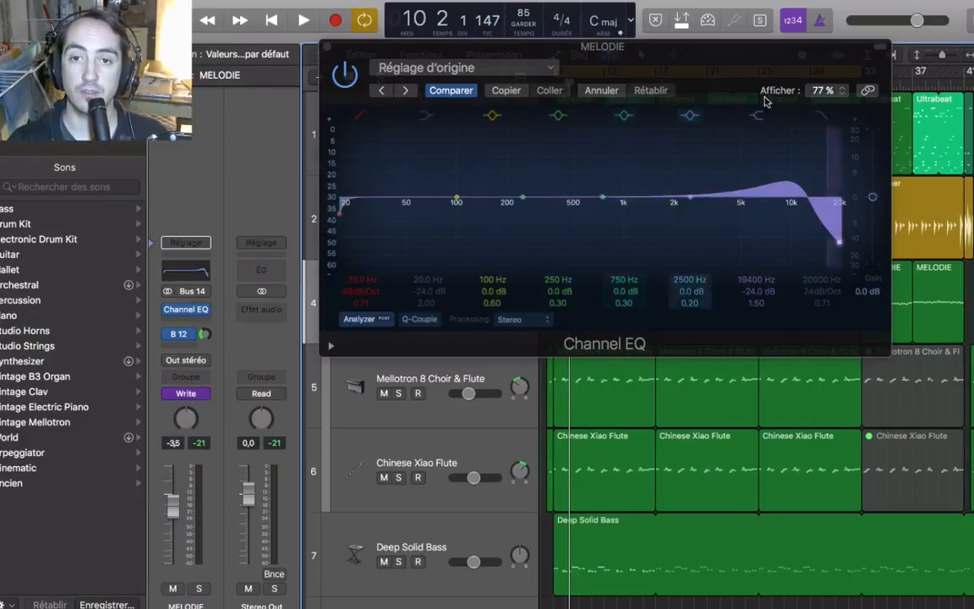
Step: Lower the high shelf frequency of the MELODIE EQ to 255 Hz as the starting point of the sweep
{"action": "left_click_drag", "start_coordinate": [711, 63], "coordinate": [571, 257]}
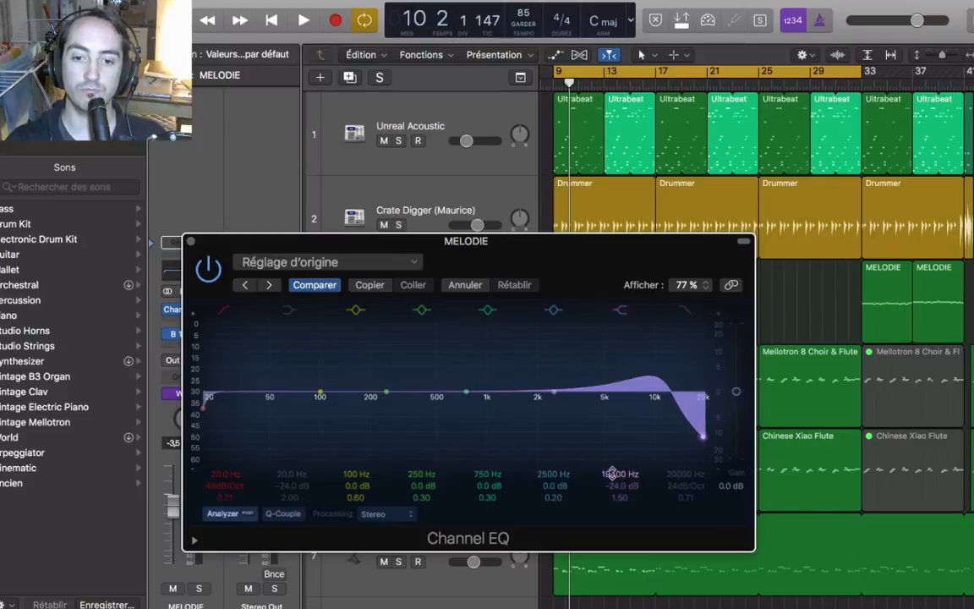
{"action": "key", "text": "space"}
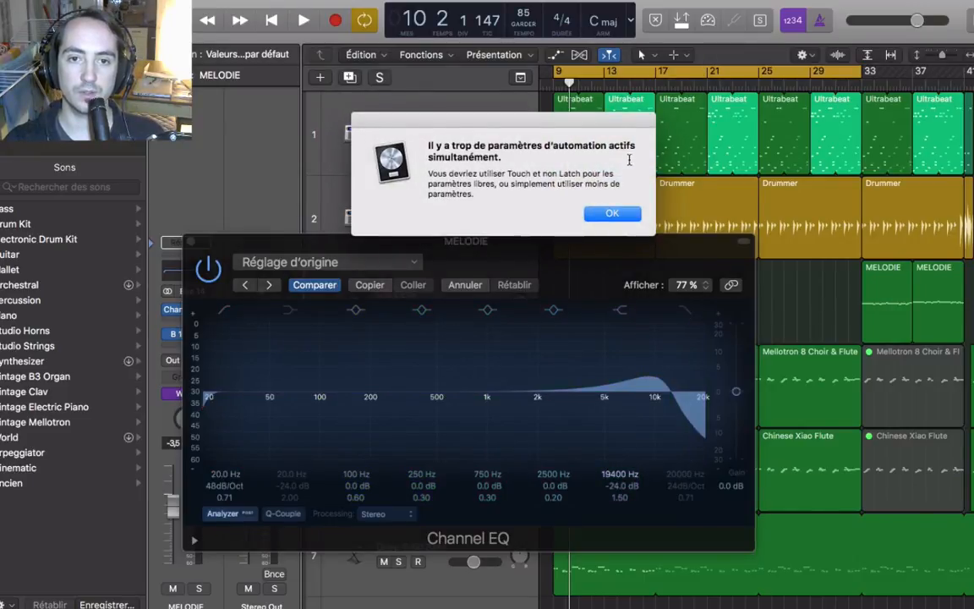
{"action": "left_click", "coordinate": [611, 213]}
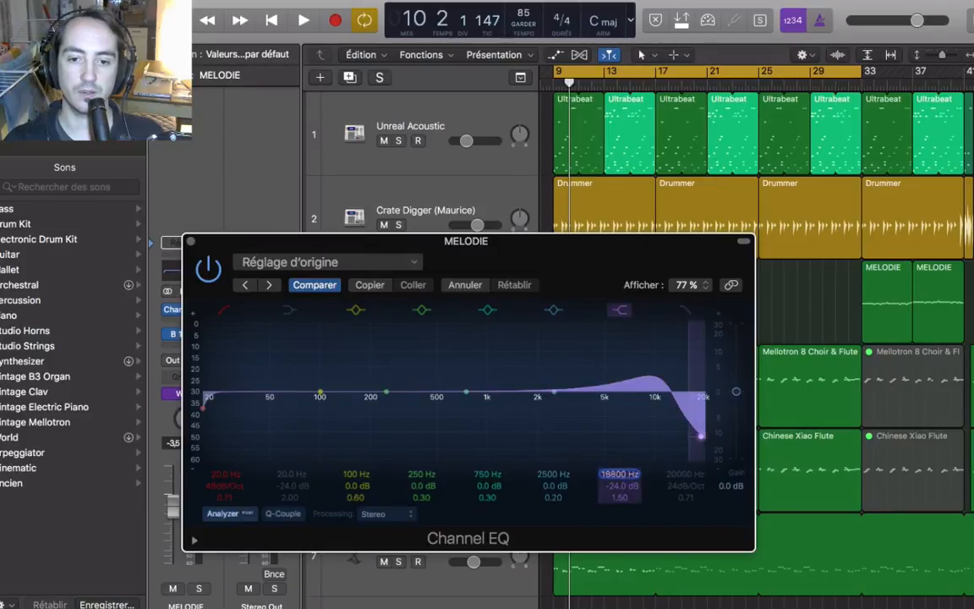
{"action": "left_click_drag", "start_coordinate": [701, 436], "coordinate": [387, 437]}
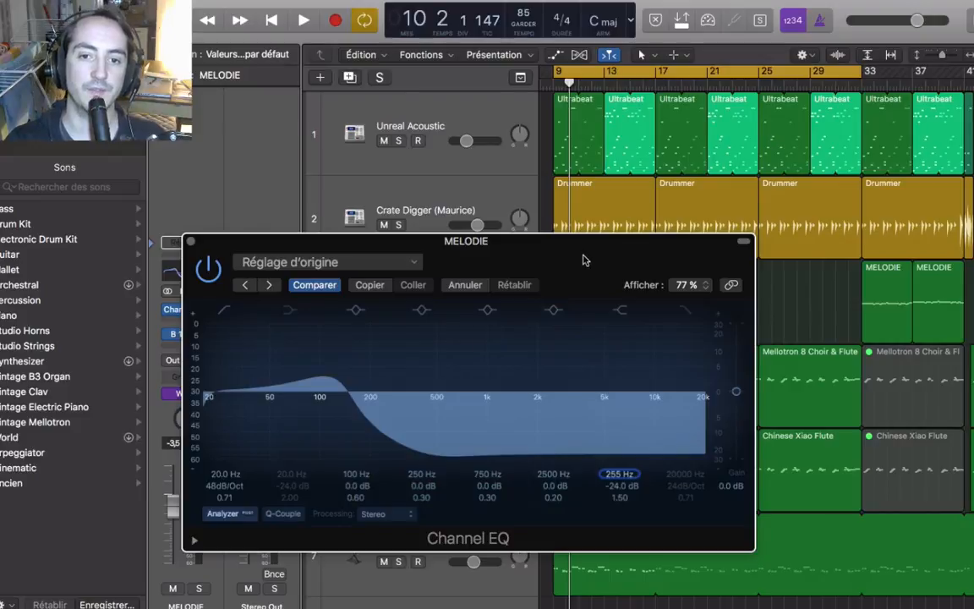
Step: Play from bar 8 with the cycle off and record the high shelf frequency rising gradually to 20000 Hz, stopping at bar 17
{"action": "left_click_drag", "start_coordinate": [604, 249], "coordinate": [812, 217]}
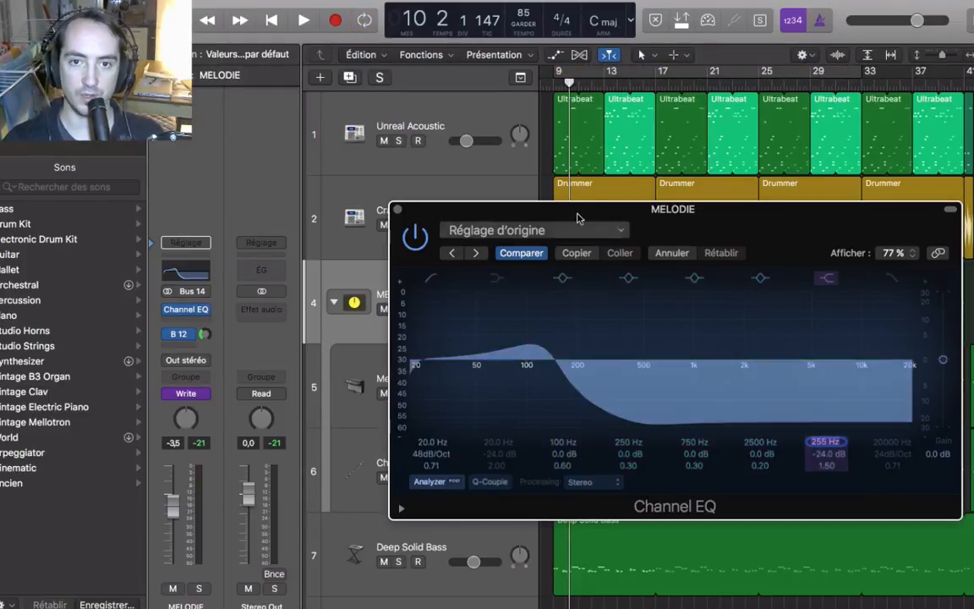
{"action": "double_click", "coordinate": [545, 85]}
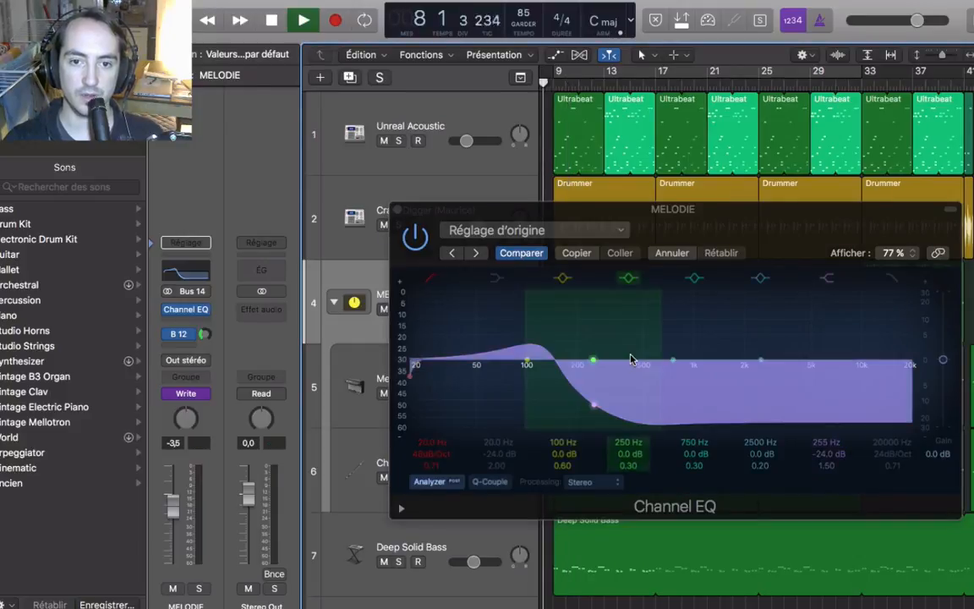
{"action": "left_click_drag", "start_coordinate": [592, 411], "coordinate": [943, 423]}
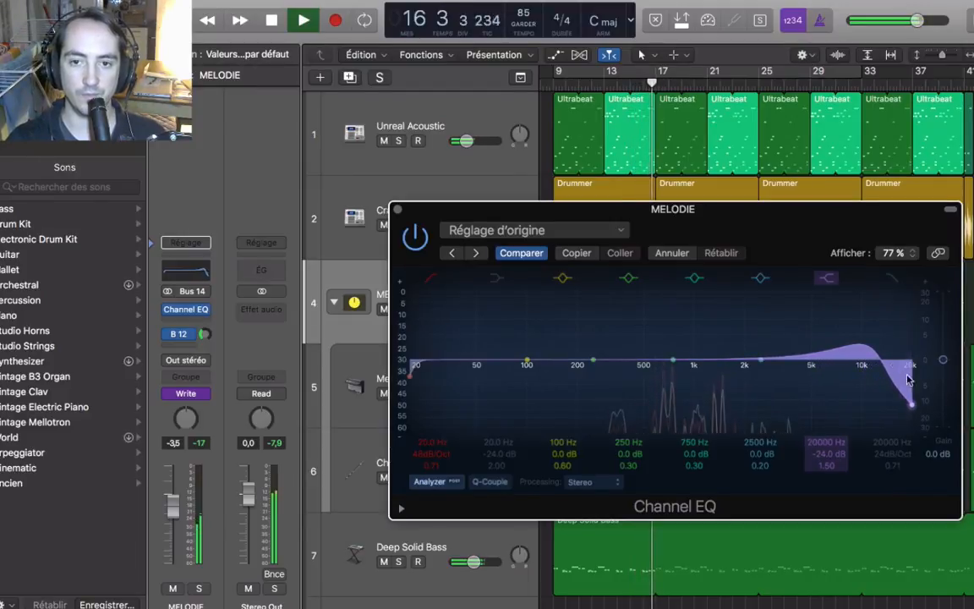
{"action": "key", "text": "space"}
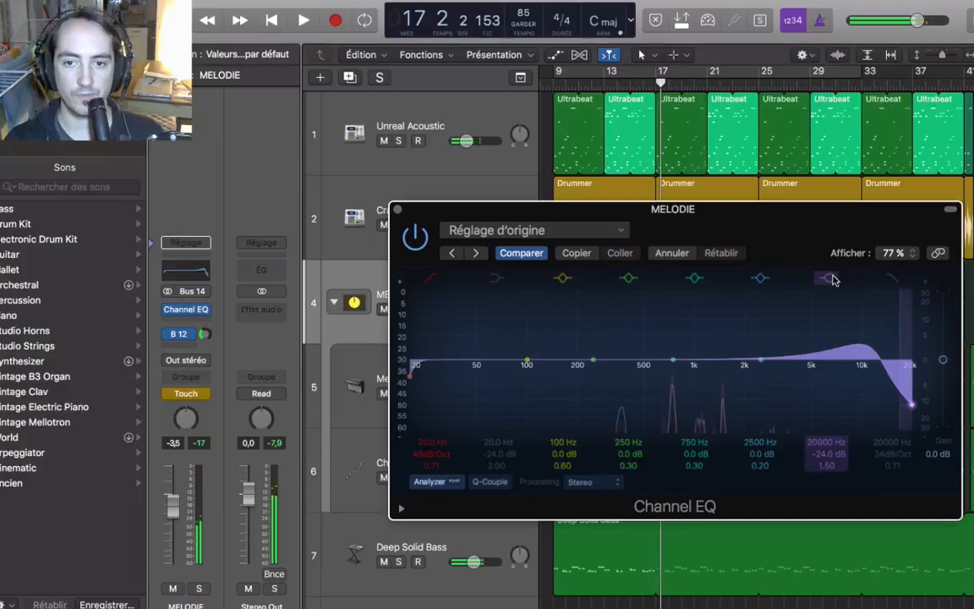
Step: Close the EQ window and display the MELODIE track's Channel EQ High Shelf Frequency automation curve
{"action": "left_click", "coordinate": [397, 209]}
{"action": "key", "text": "a"}
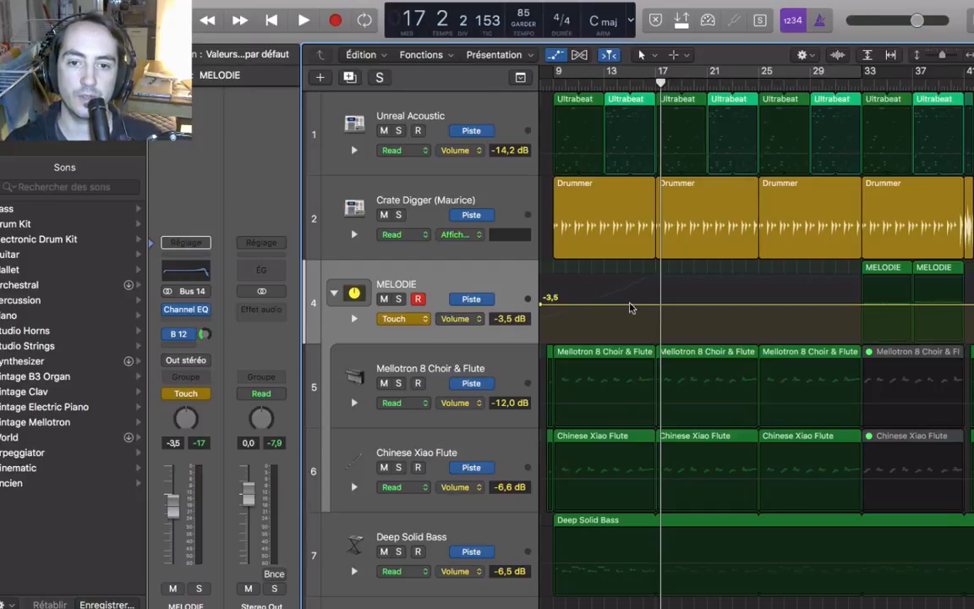
{"action": "left_click", "coordinate": [457, 318]}
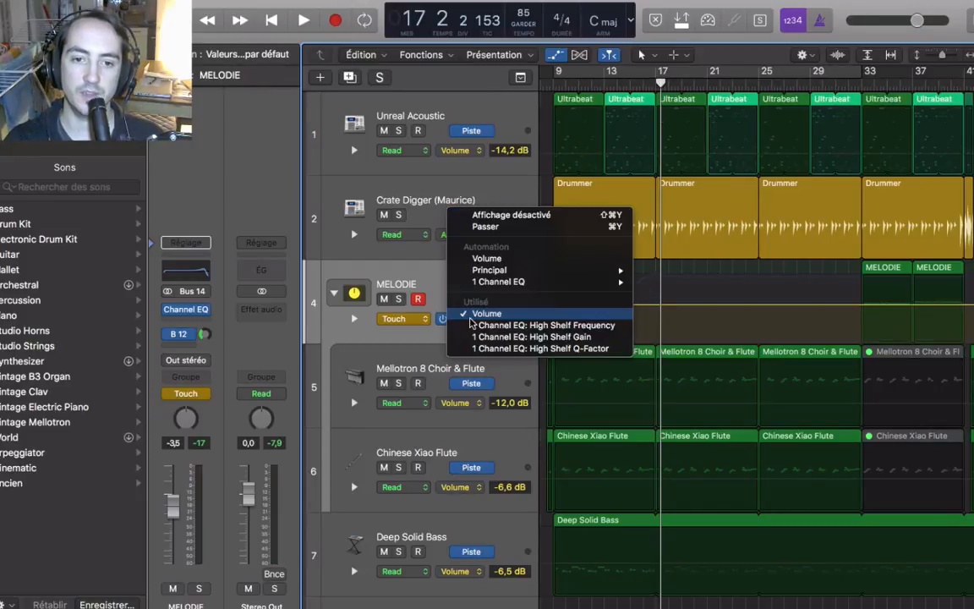
{"action": "mouse_move", "coordinate": [511, 284]}
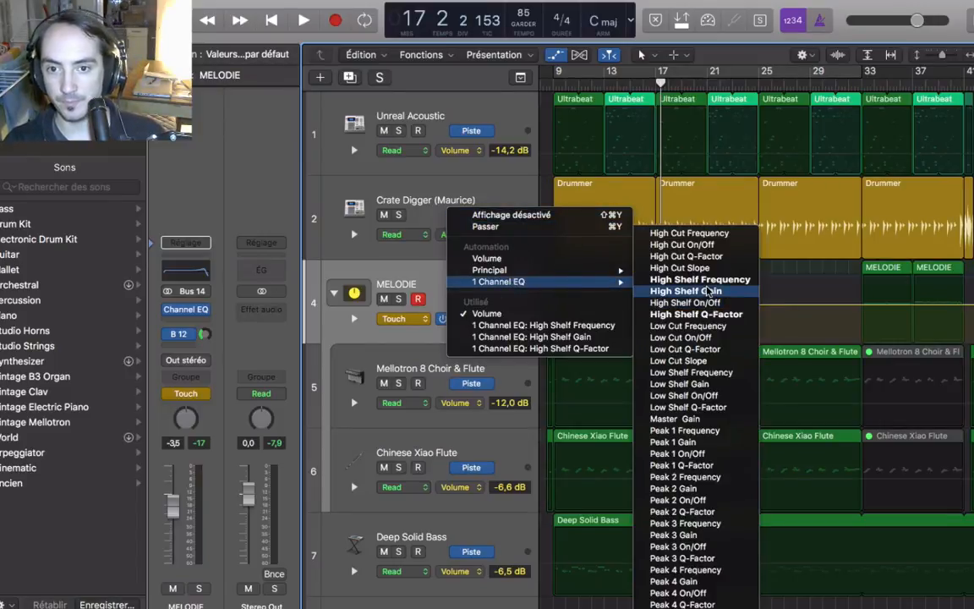
{"action": "left_click", "coordinate": [699, 280]}
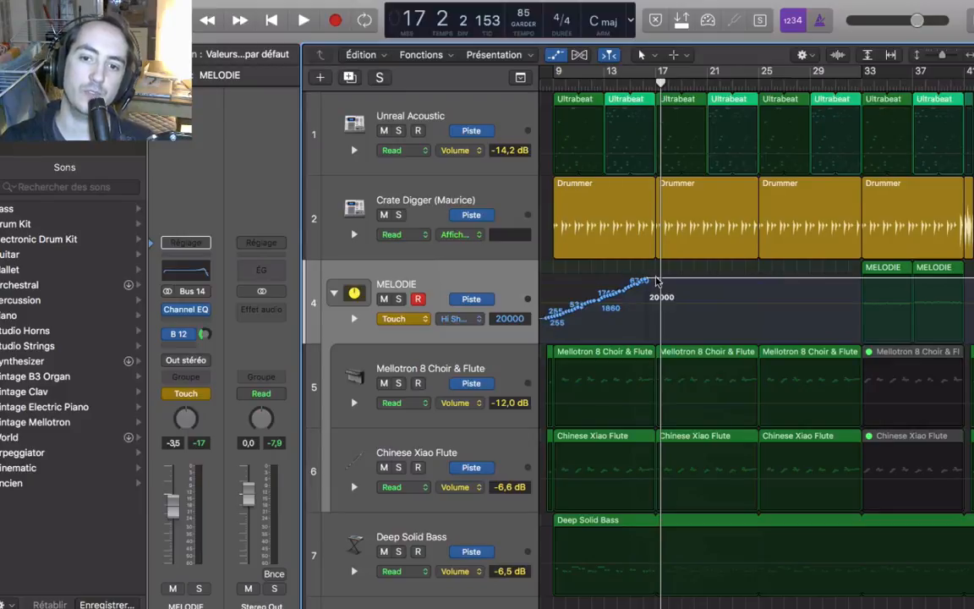
{"action": "mouse_move", "coordinate": [657, 280]}
{"action": "left_mouse_down"}
{"action": "mouse_move", "coordinate": [647, 282]}
{"action": "mouse_move", "coordinate": [665, 283]}
{"action": "mouse_move", "coordinate": [655, 281]}
{"action": "left_mouse_up"}
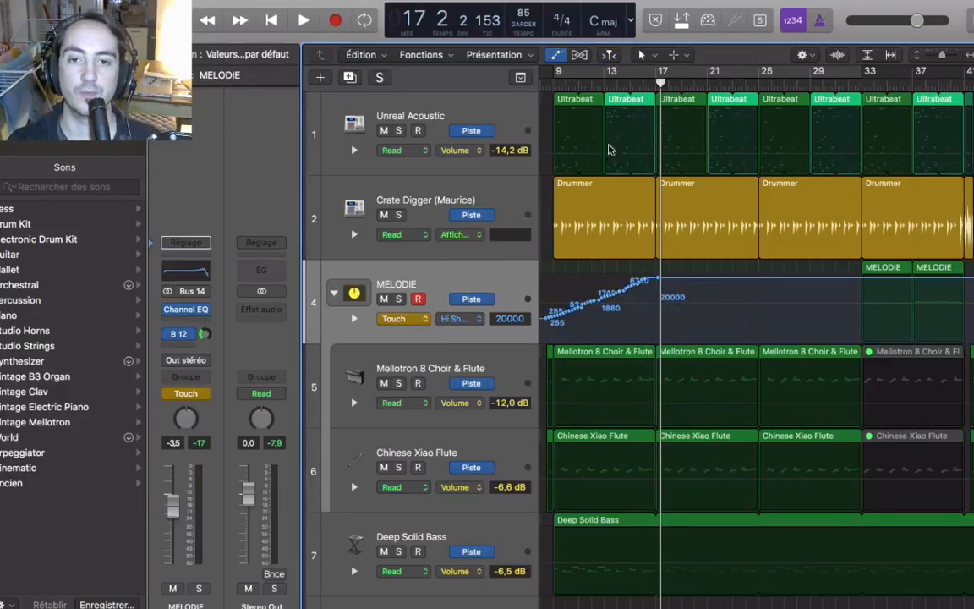
Step: Turn the cycle range back on and play the section to hear the recorded filter automation
{"action": "left_click", "coordinate": [602, 74]}
{"action": "key", "text": "space"}
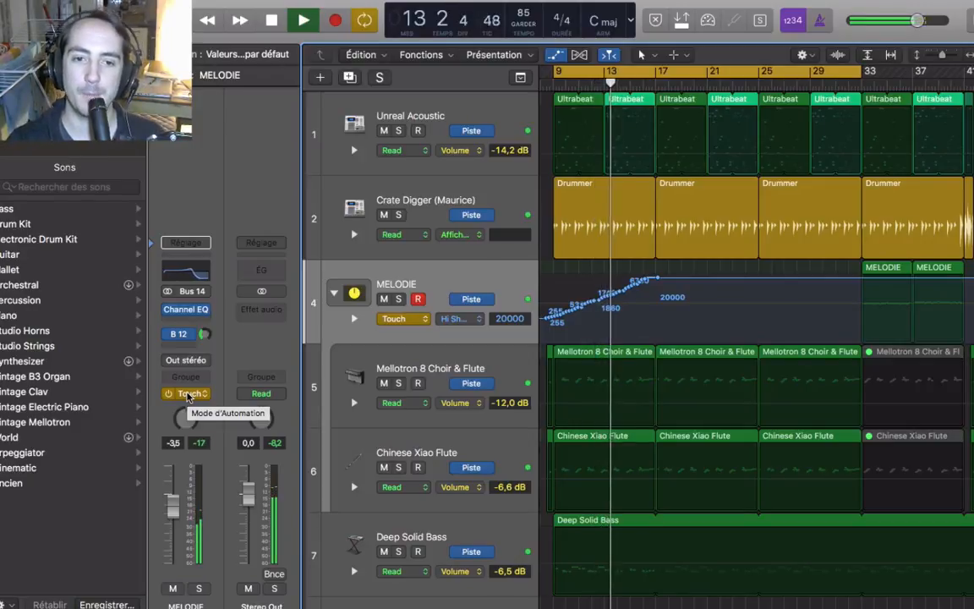
{"action": "key", "text": "space"}
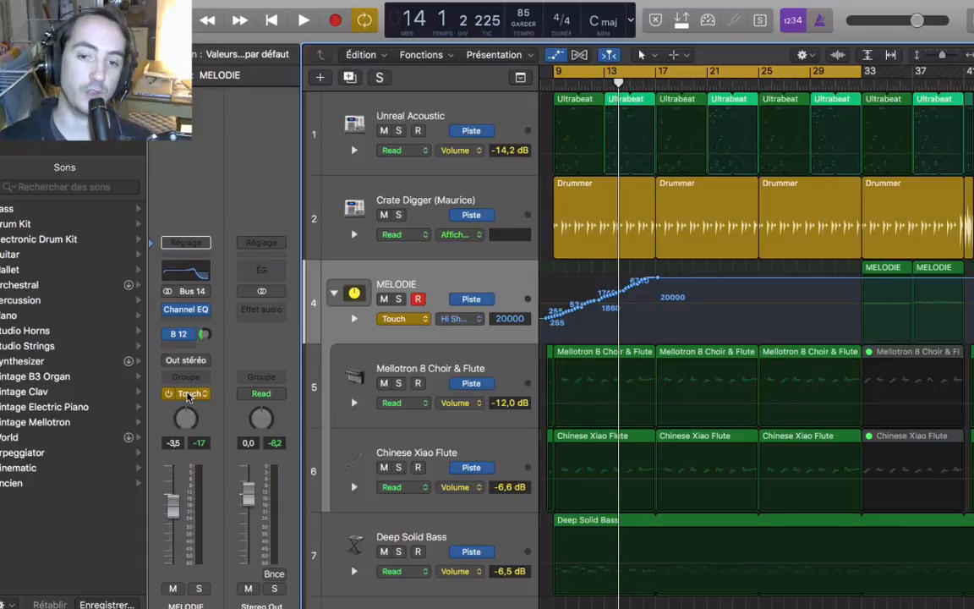
Step: Set the MELODIE track's automation mode to Read
{"action": "left_click", "coordinate": [187, 394]}
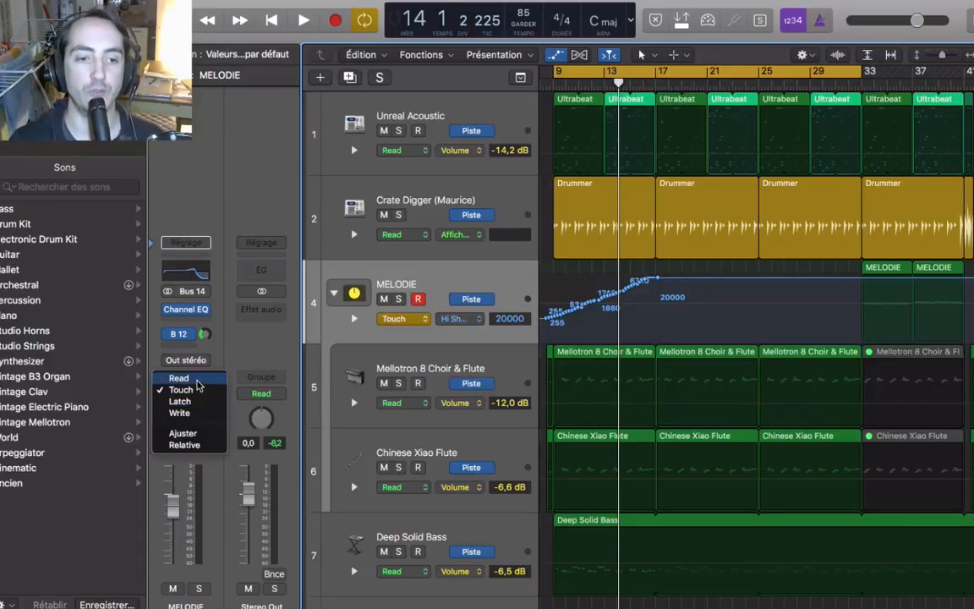
{"action": "left_click", "coordinate": [181, 381]}
Step: Solo the ORGUE track, play it briefly to identify its sound, and remove the solo again
{"action": "scroll", "coordinate": [531, 387], "scroll_direction": "down", "scroll_amount": 5}
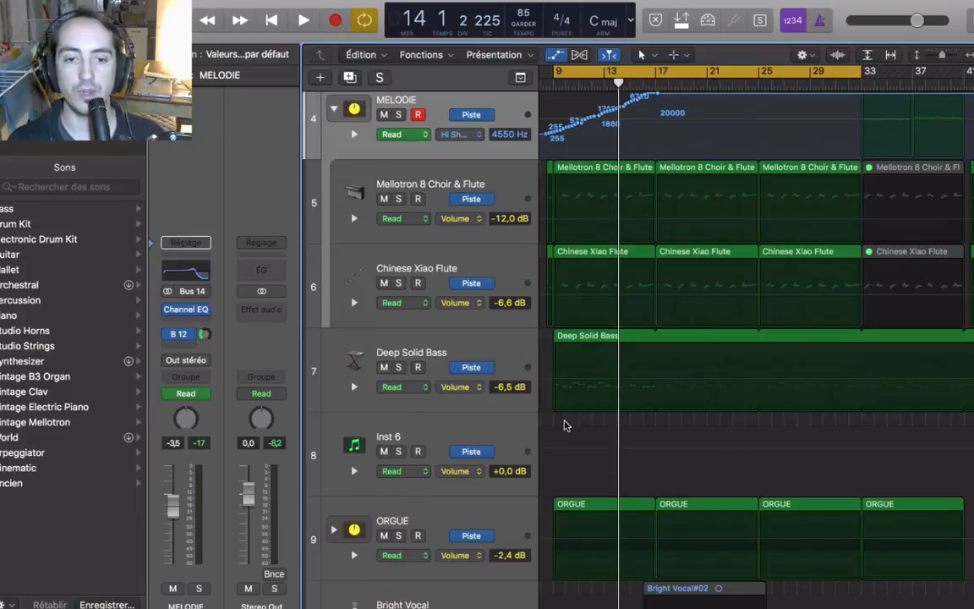
{"action": "scroll", "coordinate": [565, 423], "scroll_direction": "down", "scroll_amount": 3}
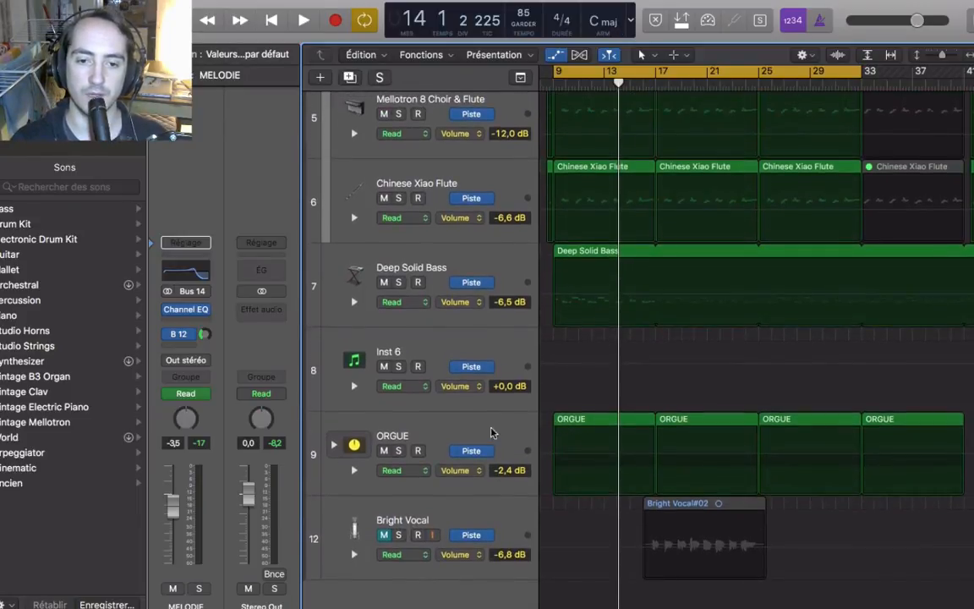
{"action": "left_click", "coordinate": [476, 434]}
{"action": "left_click", "coordinate": [397, 452]}
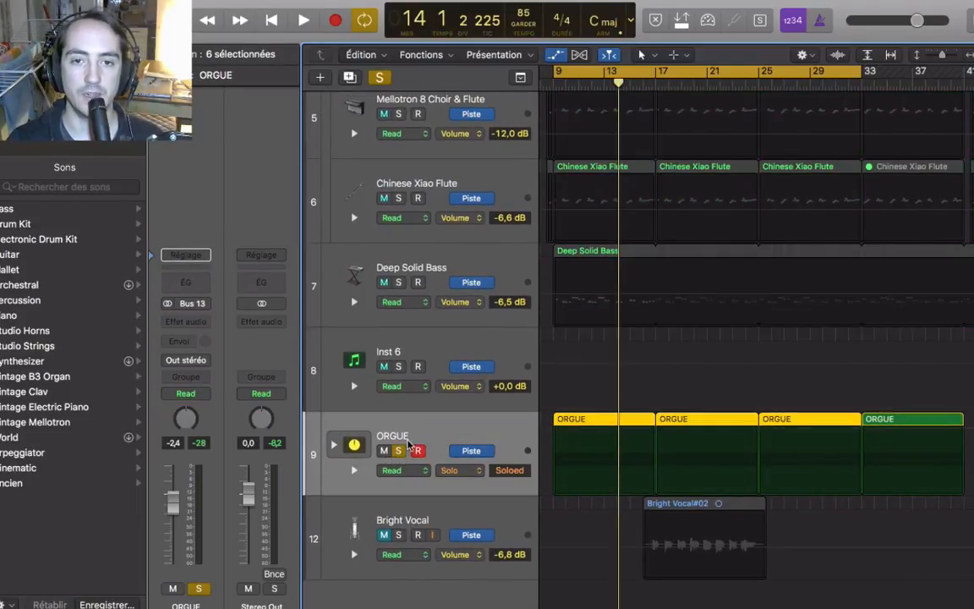
{"action": "key", "text": "space"}
{"action": "key", "text": "space"}
{"action": "left_click", "coordinate": [399, 451]}
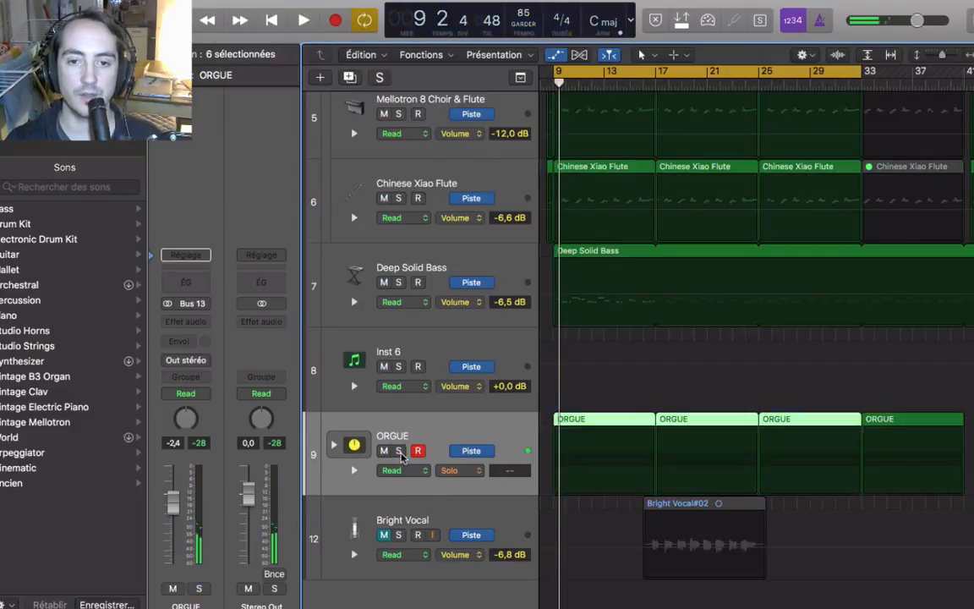
Step: Solo the Unreal Acoustic and Crate Digger drum tracks and play them back together
{"action": "scroll", "coordinate": [429, 359], "scroll_direction": "up", "scroll_amount": 2}
{"action": "left_click", "coordinate": [478, 389]}
{"action": "scroll", "coordinate": [482, 393], "scroll_direction": "up", "scroll_amount": 1}
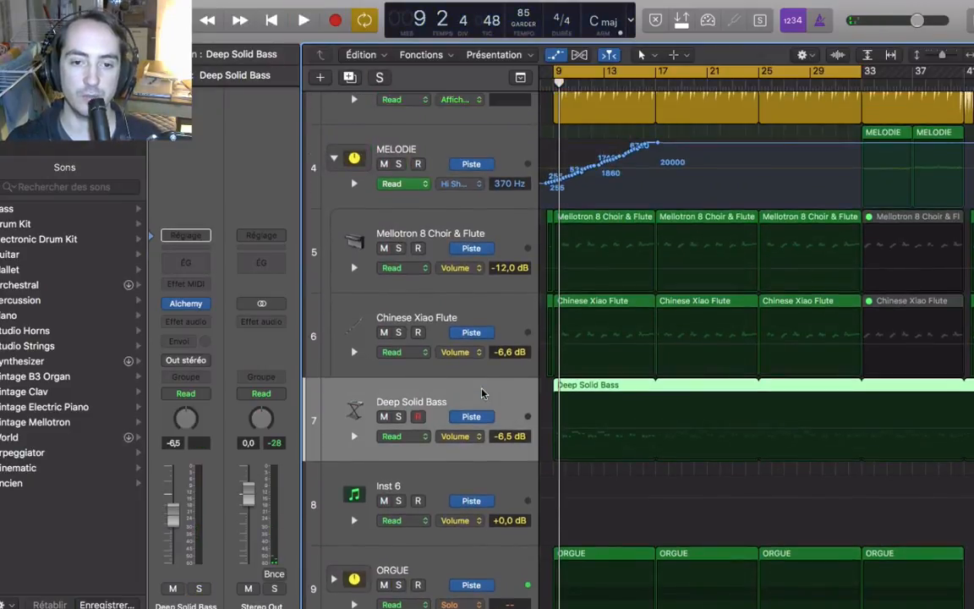
{"action": "scroll", "coordinate": [465, 469], "scroll_direction": "up", "scroll_amount": 2}
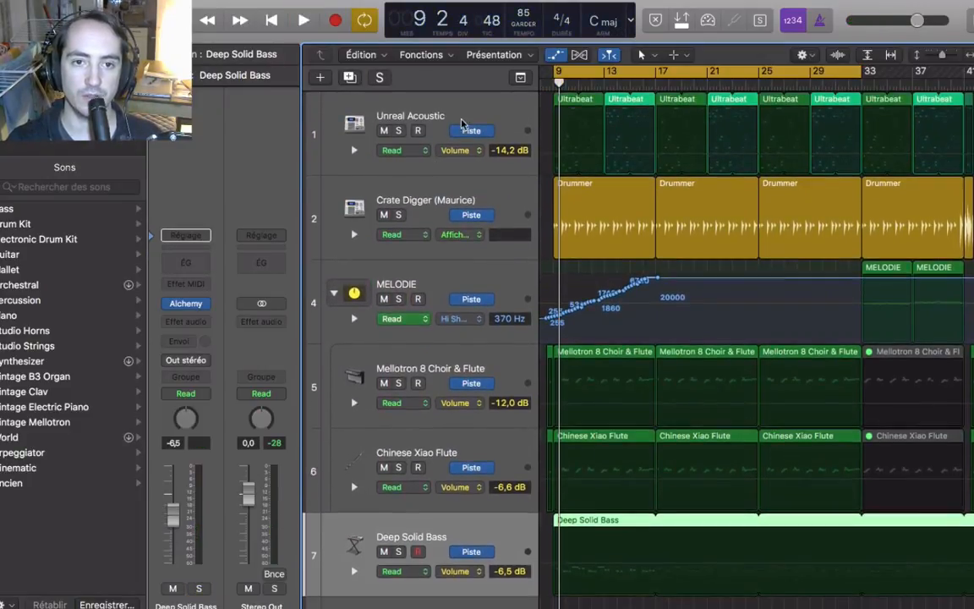
{"action": "left_click", "coordinate": [457, 128]}
{"action": "left_click", "coordinate": [399, 213]}
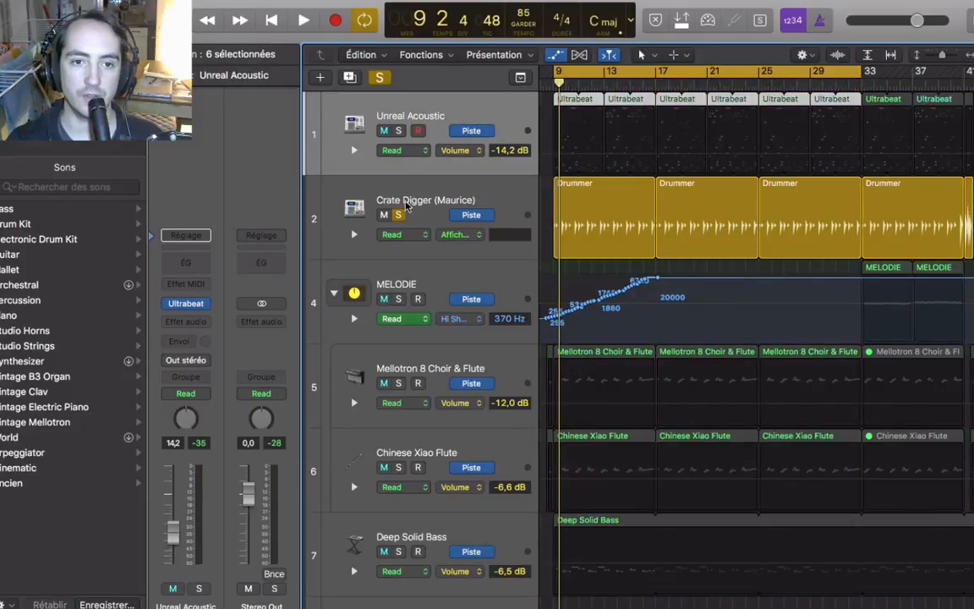
{"action": "left_click", "coordinate": [399, 131]}
{"action": "key", "text": "space"}
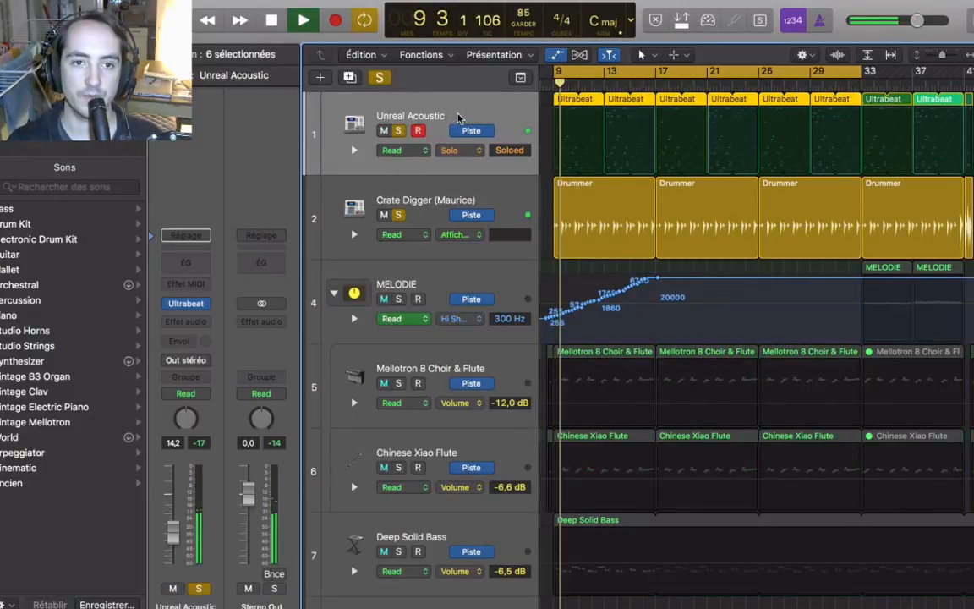
Step: Select the Unreal Acoustic and Crate Digger tracks together and display their channel outputs in the mixer
{"action": "right_click", "coordinate": [431, 196]}
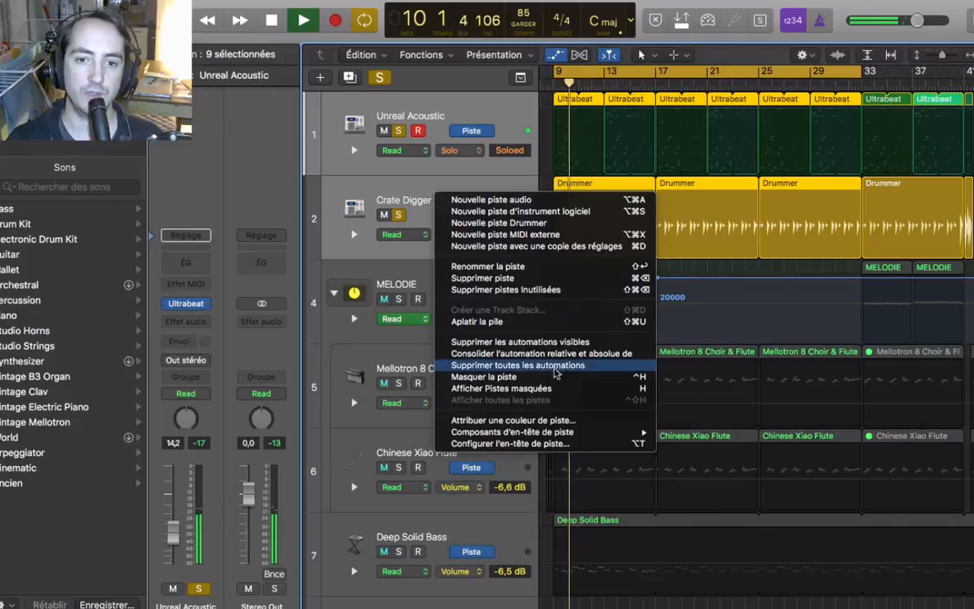
{"action": "left_click", "coordinate": [379, 193]}
{"action": "left_click", "coordinate": [428, 196]}
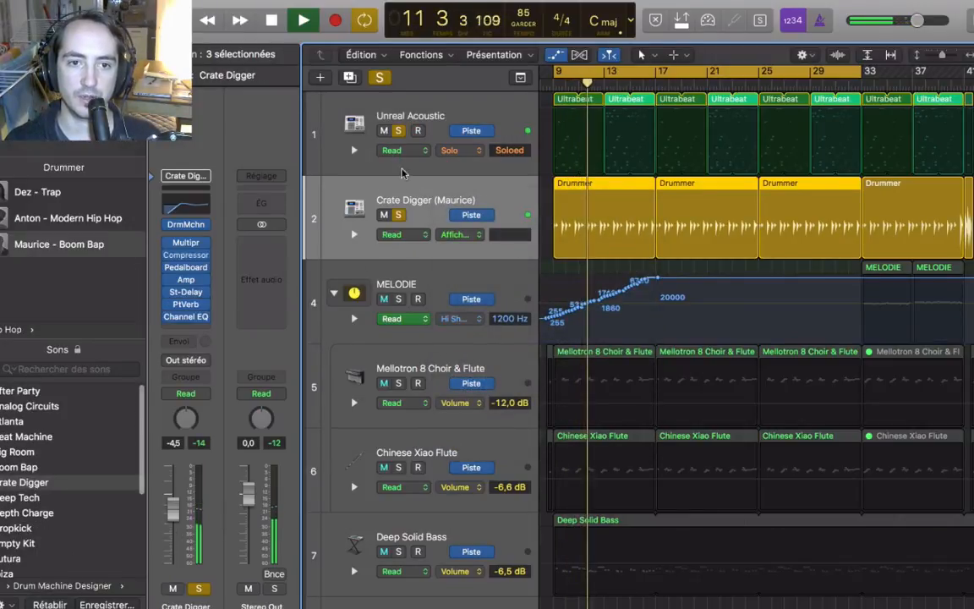
{"action": "left_click", "coordinate": [449, 108]}
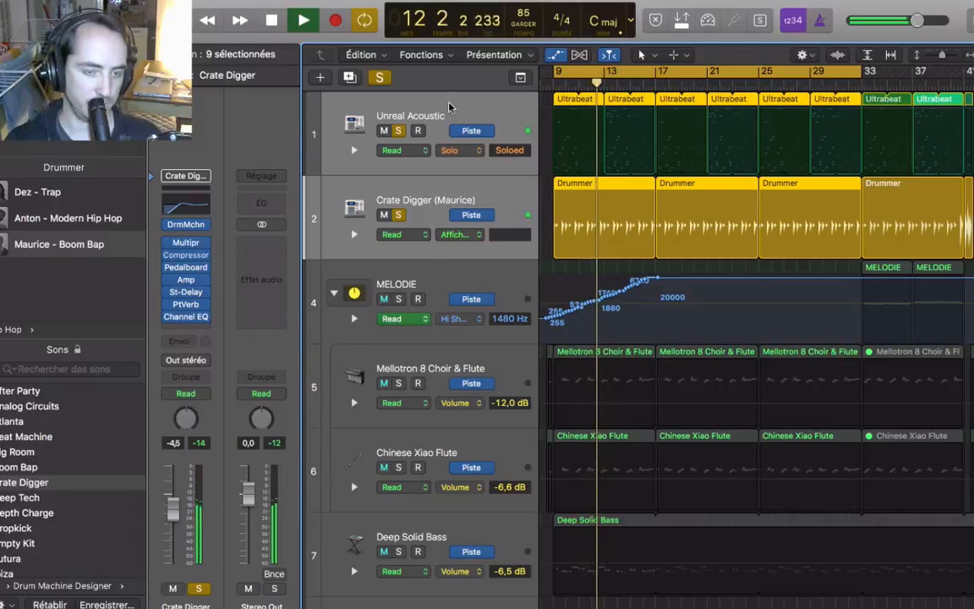
{"action": "key", "text": "x"}
{"action": "scroll", "coordinate": [448, 508], "scroll_direction": "down", "scroll_amount": 5}
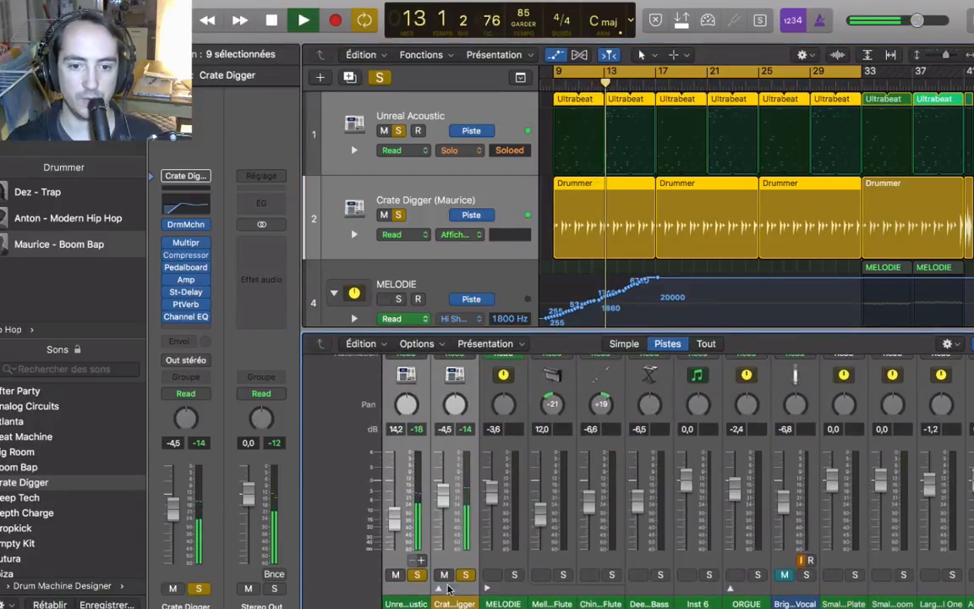
{"action": "left_click", "coordinate": [438, 588]}
{"action": "left_click", "coordinate": [438, 588]}
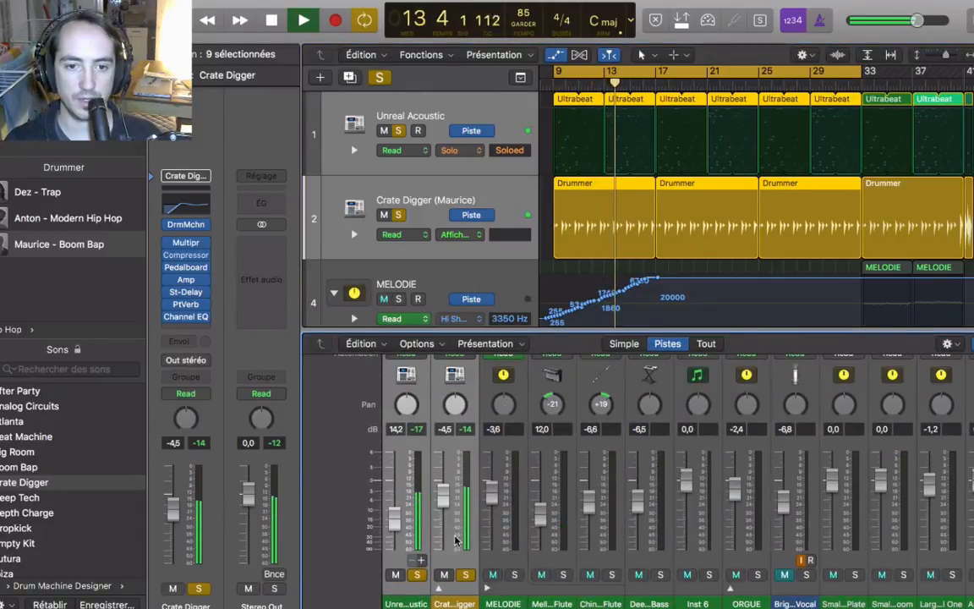
{"action": "scroll", "coordinate": [457, 541], "scroll_direction": "up", "scroll_amount": 5}
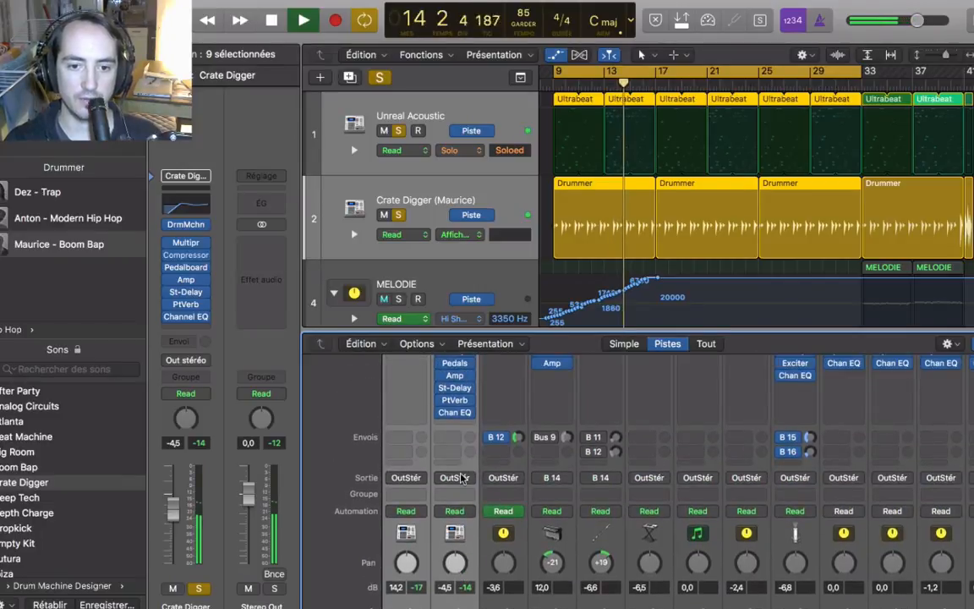
Step: Route the output of both selected drum tracks to Bus 17 and name the new aux channel DRUMZ
{"action": "left_click", "coordinate": [457, 478]}
{"action": "mouse_move", "coordinate": [514, 530]}
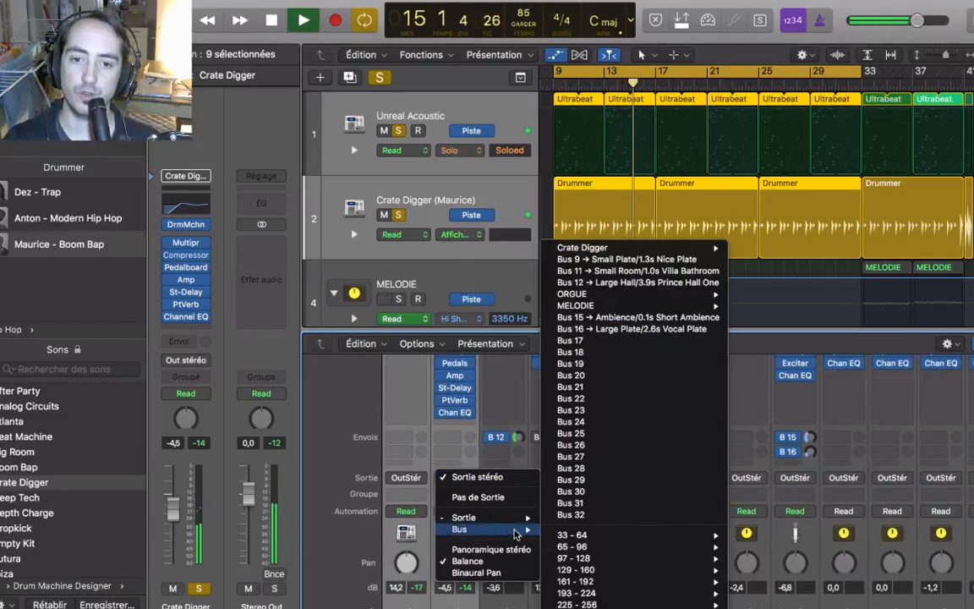
{"action": "left_click", "coordinate": [611, 342]}
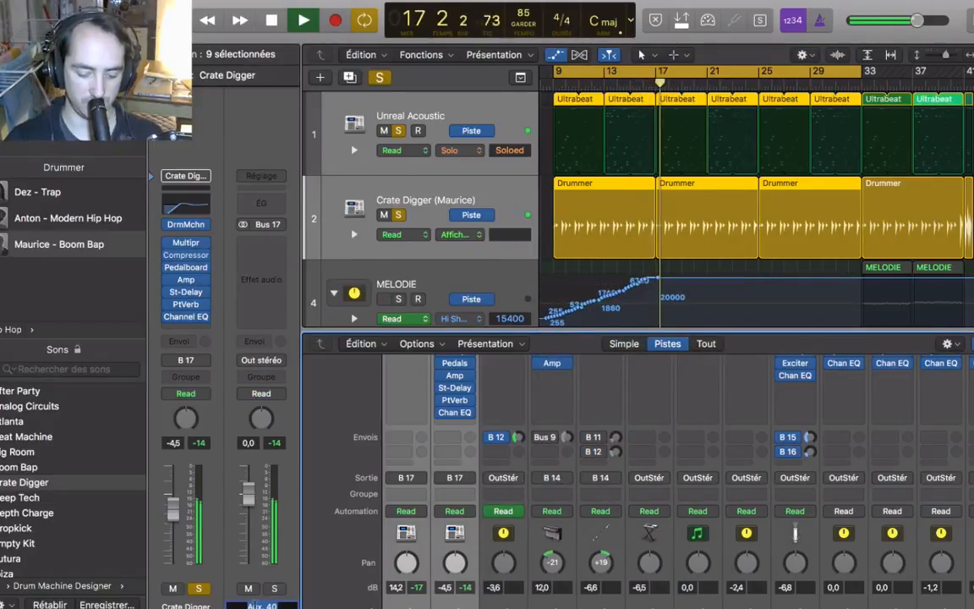
{"action": "type", "text": "DRUMZ"}
{"action": "key", "text": "Return"}
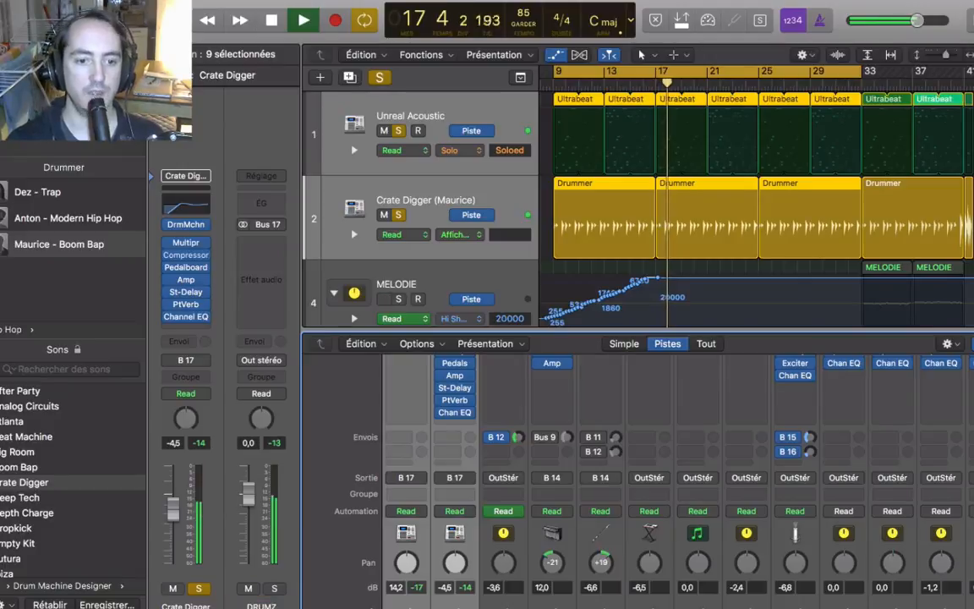
Step: Remove the solo from the drum tracks and add a Channel EQ to the DRUMZ aux, leaving it unsoloed
{"action": "left_click", "coordinate": [199, 588]}
{"action": "left_click", "coordinate": [274, 588]}
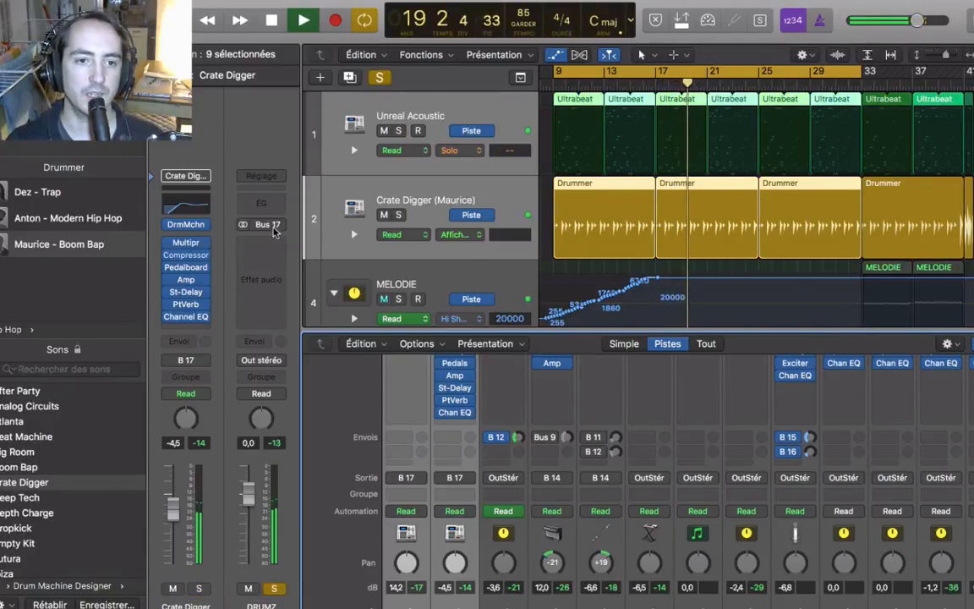
{"action": "left_click", "coordinate": [261, 203]}
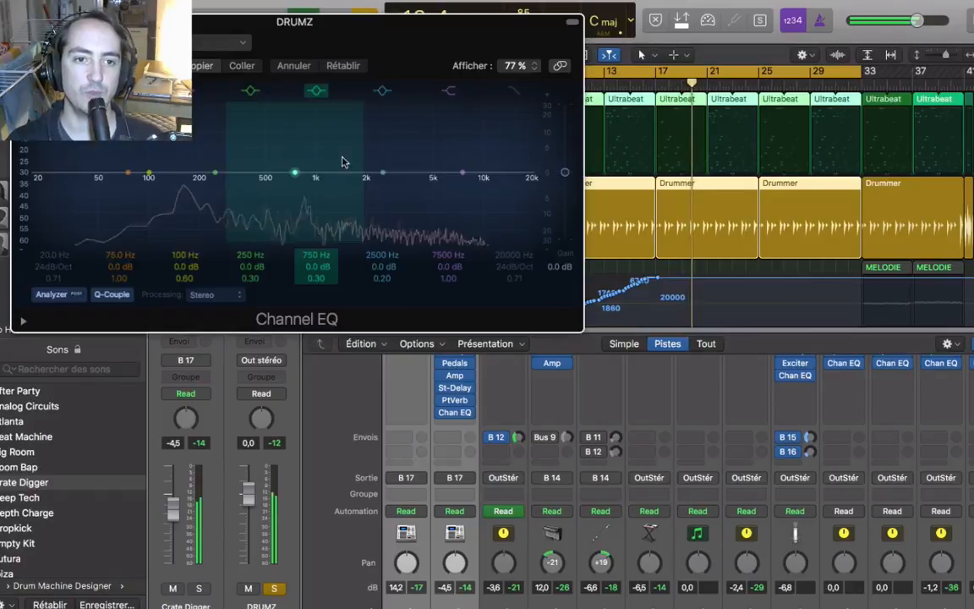
{"action": "left_click", "coordinate": [276, 590]}
{"action": "left_click_drag", "start_coordinate": [208, 50], "coordinate": [579, 68]}
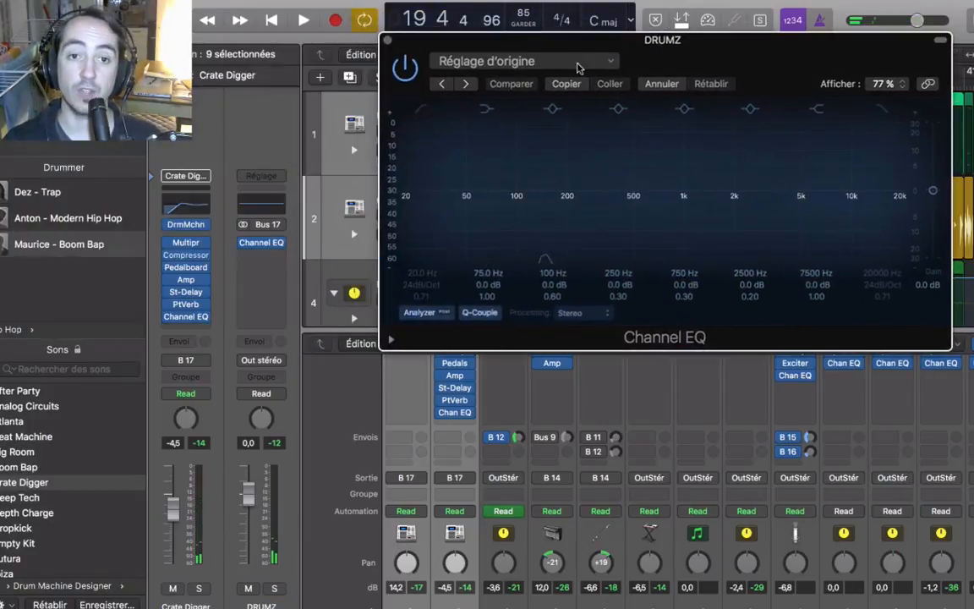
Step: Enable the low cut band of the DRUMZ EQ with a 48 dB/Oct slope and raise its frequency to 3600 Hz
{"action": "left_click", "coordinate": [493, 112]}
{"action": "left_click", "coordinate": [493, 112]}
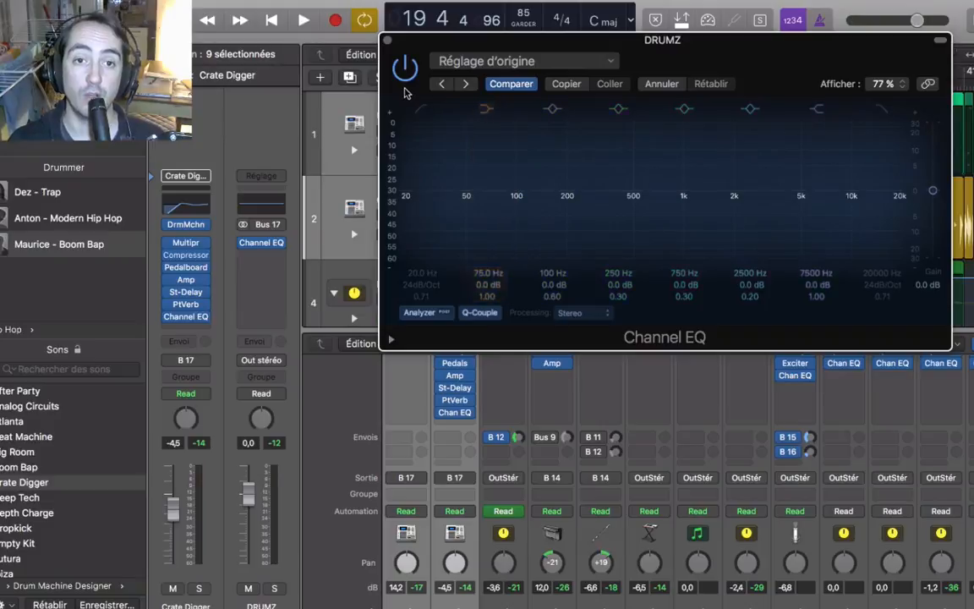
{"action": "left_click", "coordinate": [423, 111]}
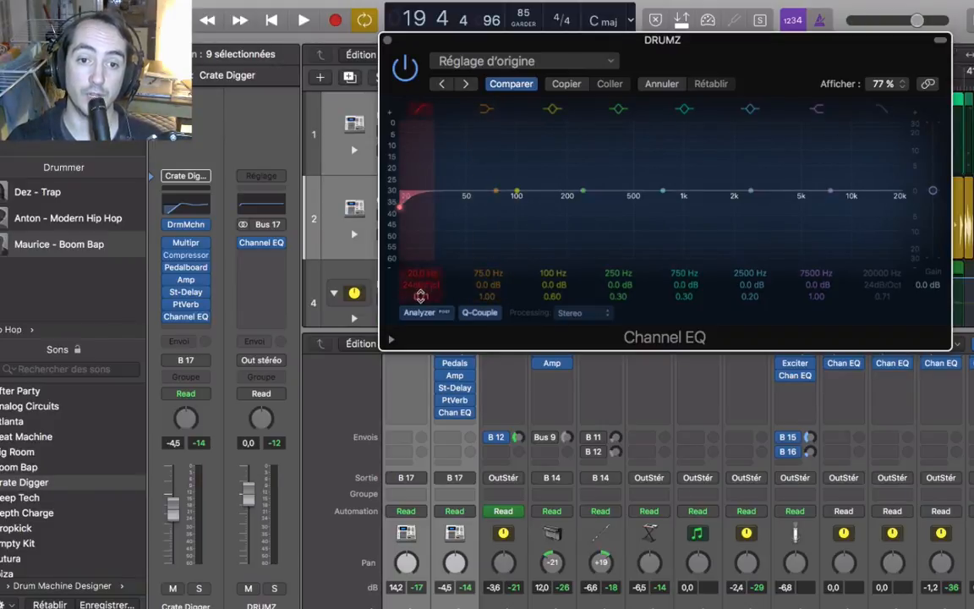
{"action": "left_click_drag", "start_coordinate": [409, 288], "coordinate": [795, 230]}
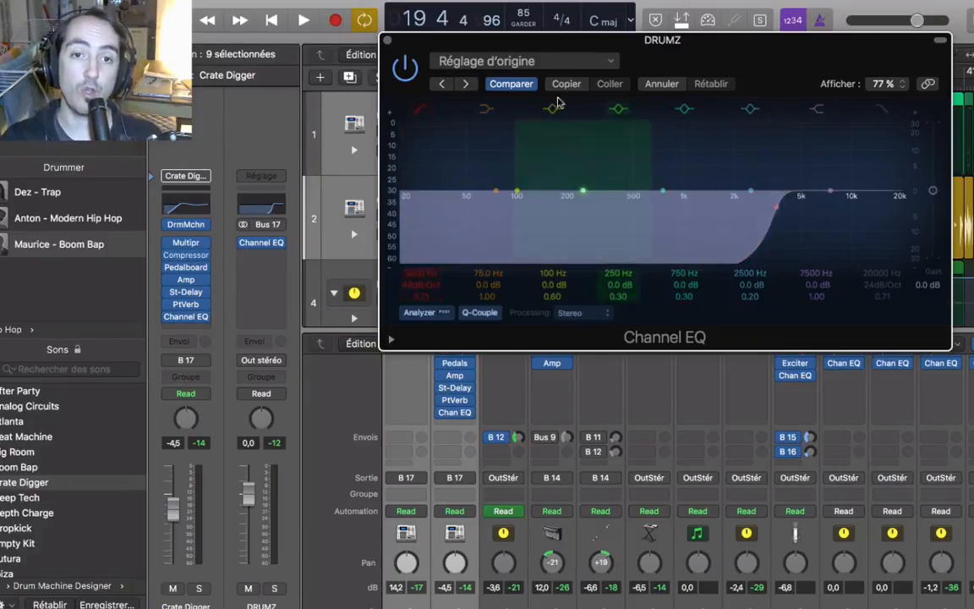
Step: Play the section and lower the DRUMZ low cut frequency to 1820 Hz while listening, keeping the EQ window clear of the tracks
{"action": "left_click_drag", "start_coordinate": [555, 43], "coordinate": [404, 295]}
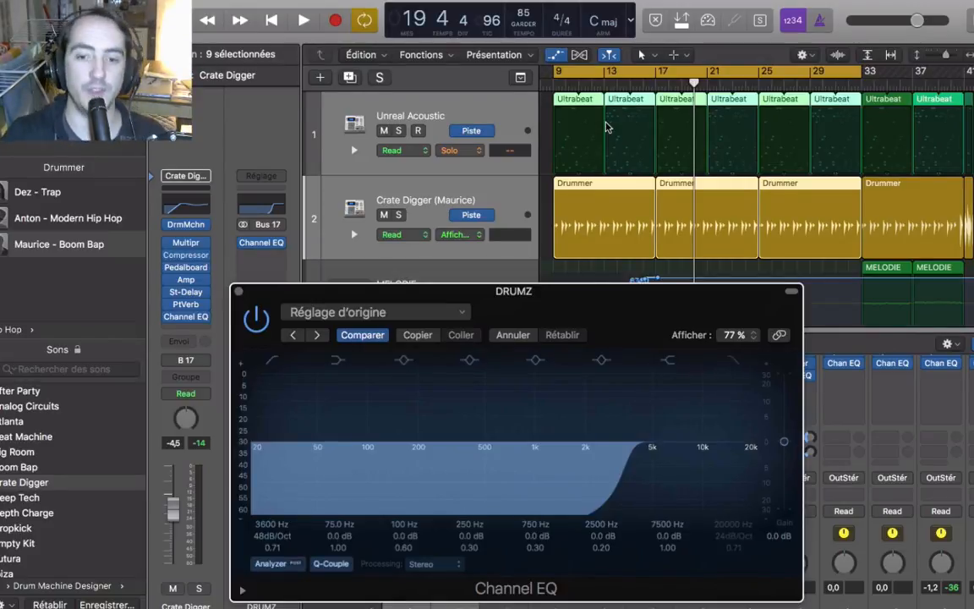
{"action": "key", "text": "space"}
{"action": "left_click_drag", "start_coordinate": [611, 322], "coordinate": [618, 258]}
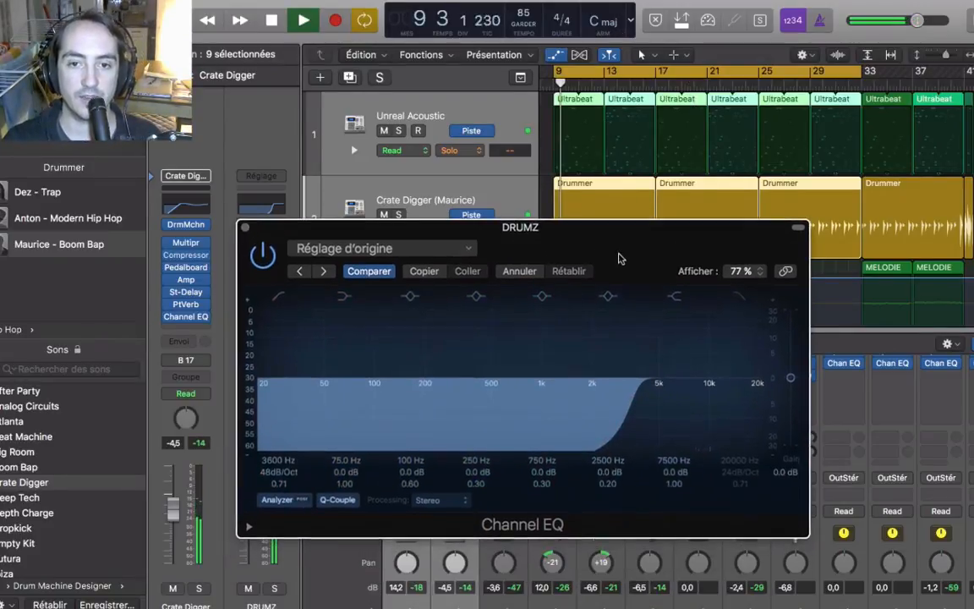
{"action": "left_click_drag", "start_coordinate": [631, 419], "coordinate": [576, 420]}
{"action": "key", "text": "space"}
{"action": "left_click_drag", "start_coordinate": [583, 228], "coordinate": [711, 226]}
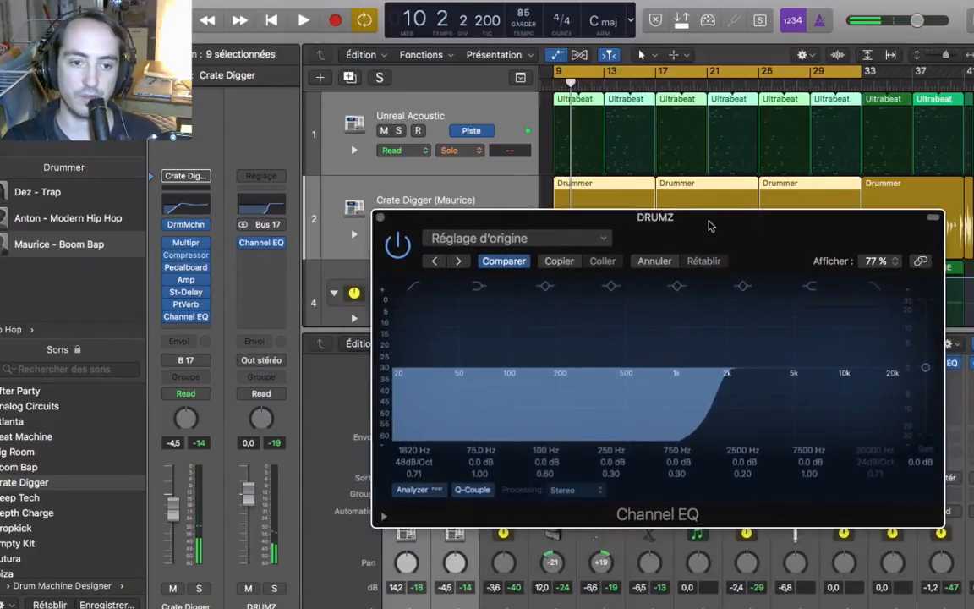
Step: Set the DRUMZ automation mode to Latch, return to bar 9 and raise the low cut frequency to 5200 Hz
{"action": "left_click", "coordinate": [267, 395]}
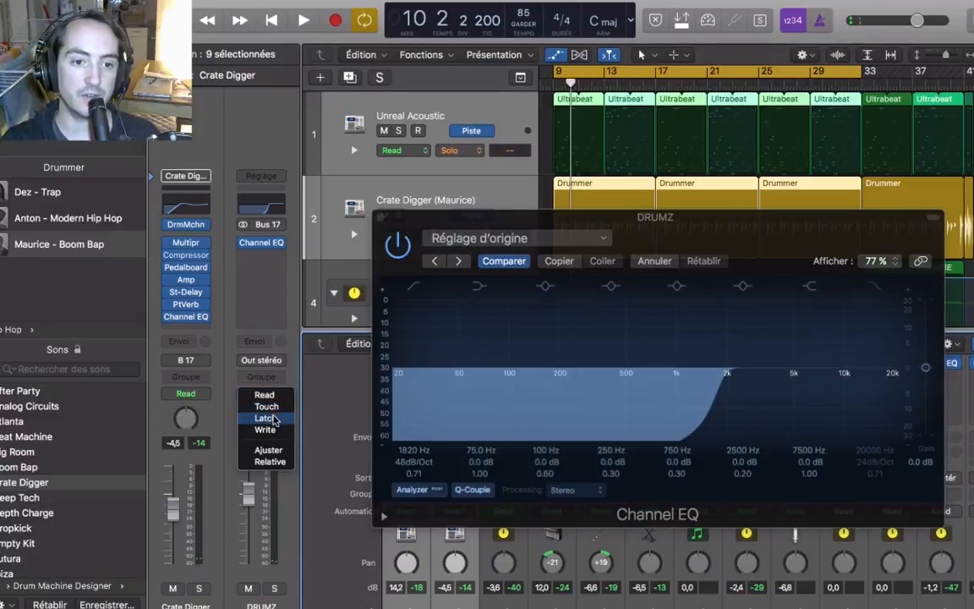
{"action": "left_click", "coordinate": [266, 418]}
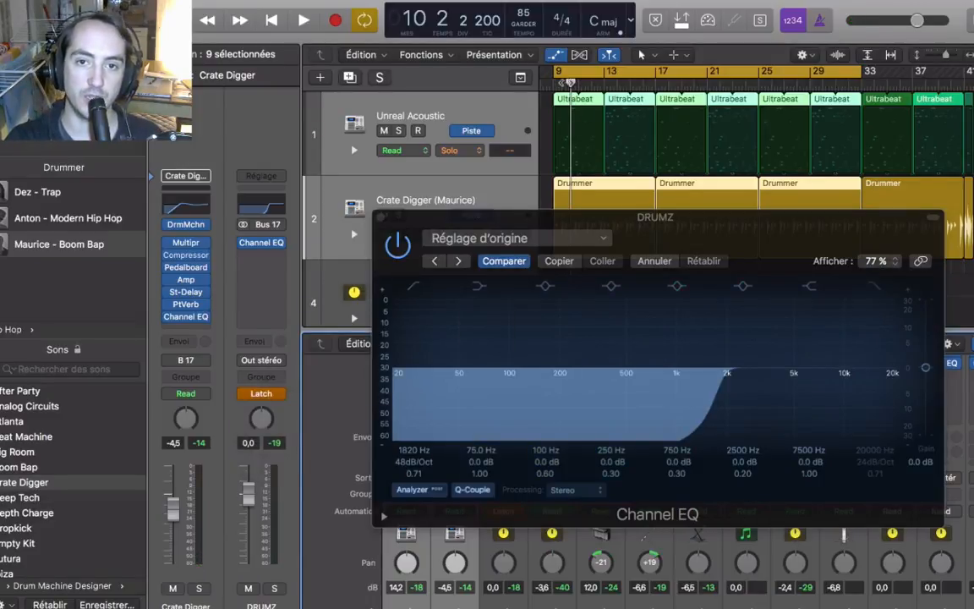
{"action": "left_click", "coordinate": [549, 85]}
{"action": "left_click", "coordinate": [609, 415]}
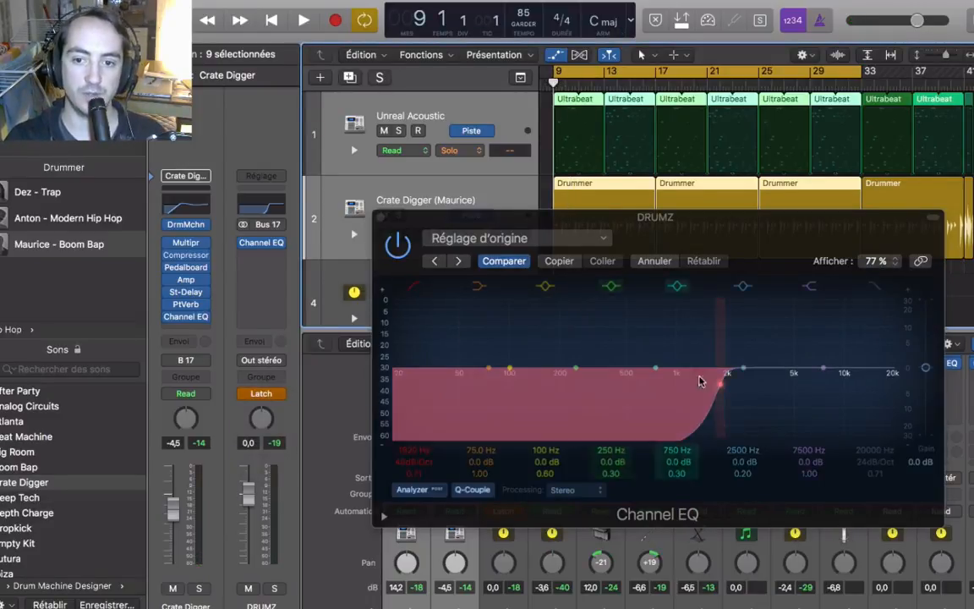
{"action": "left_click_drag", "start_coordinate": [719, 385], "coordinate": [794, 395]}
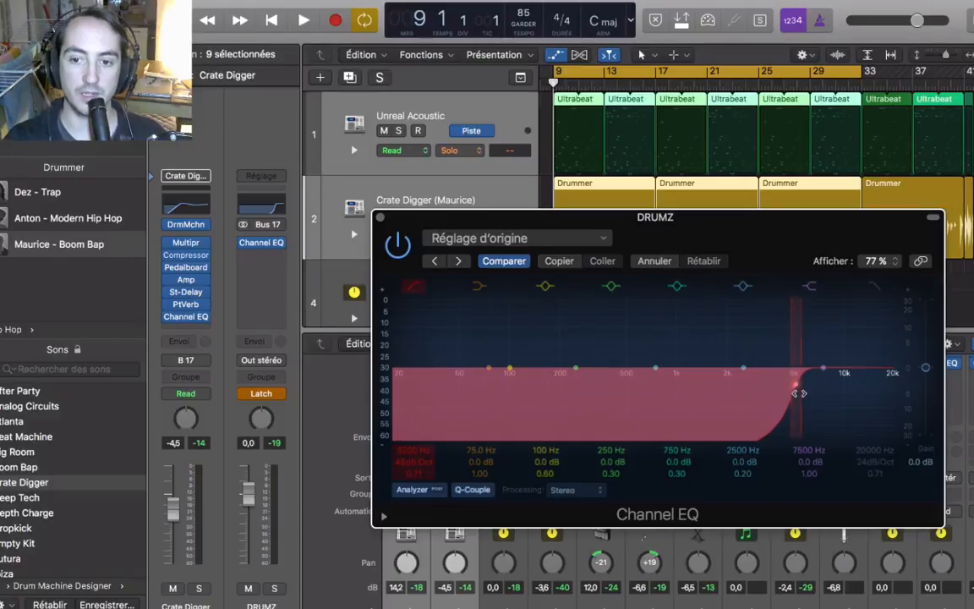
Step: Play from bar 9, record the low cut frequency sweeping down to 20 Hz, switch the band off and stop at bar 17
{"action": "key", "text": "space"}
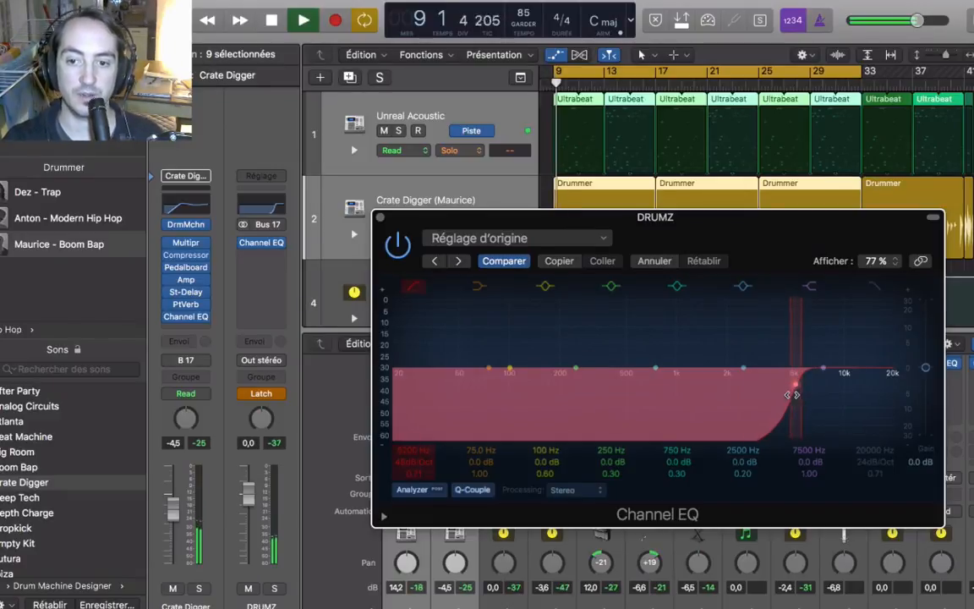
{"action": "left_click_drag", "start_coordinate": [796, 384], "coordinate": [434, 345]}
{"action": "left_click", "coordinate": [416, 285]}
{"action": "key", "text": "space"}
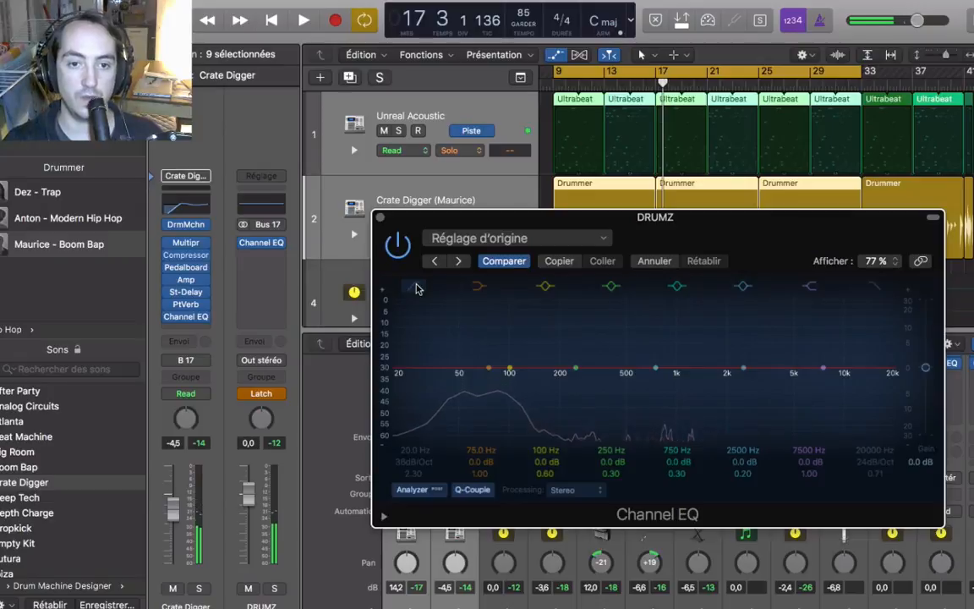
Step: Set the DRUMZ automation mode back to Read and close its EQ window
{"action": "left_click", "coordinate": [261, 394]}
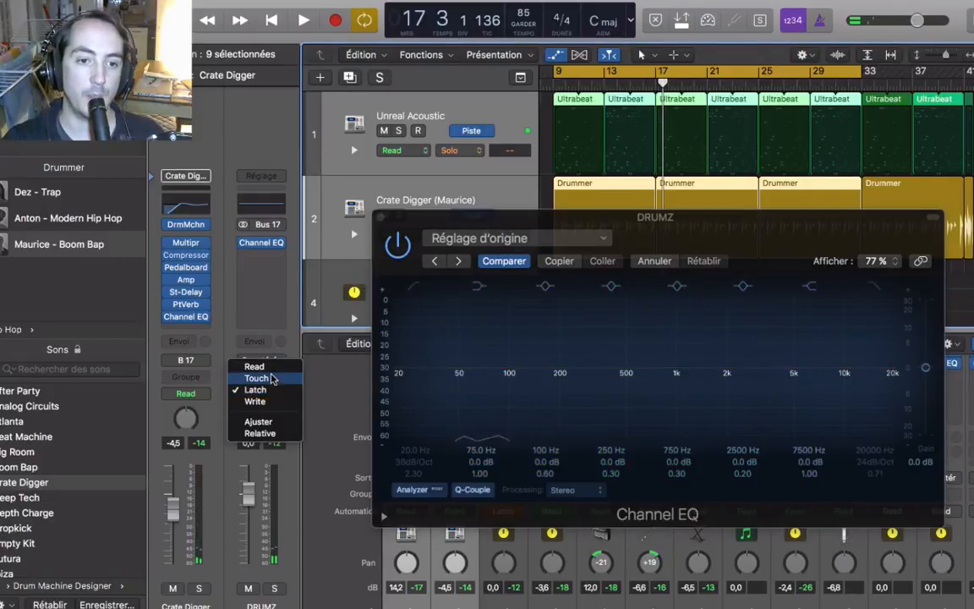
{"action": "left_click", "coordinate": [275, 369]}
{"action": "left_click", "coordinate": [382, 218]}
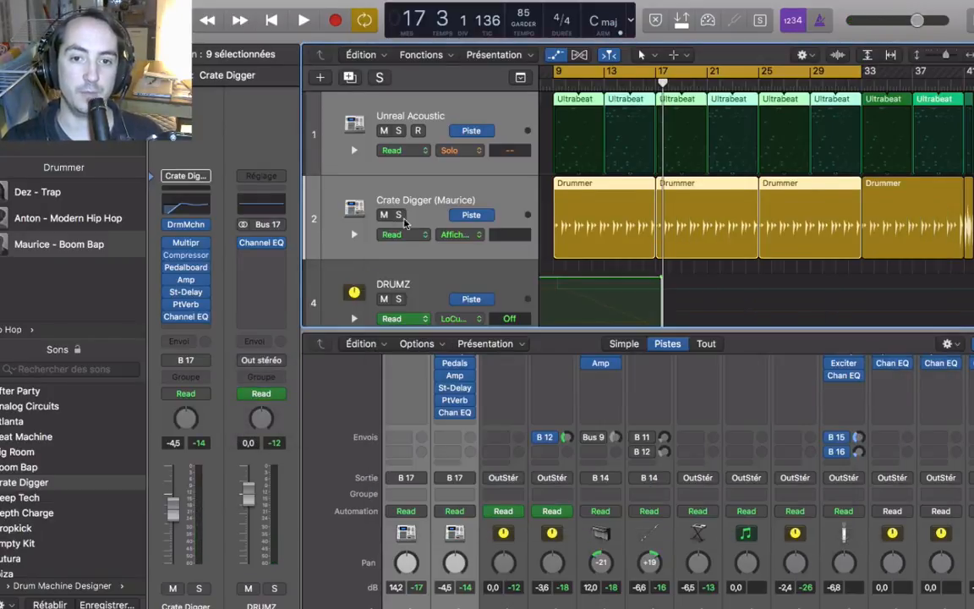
Step: Display the Channel EQ Low Cut Frequency automation curve on the DRUMZ track to review it above the MELODIE sweep
{"action": "scroll", "coordinate": [575, 278], "scroll_direction": "down", "scroll_amount": 3}
{"action": "scroll", "coordinate": [573, 278], "scroll_direction": "down", "scroll_amount": 2}
{"action": "scroll", "coordinate": [592, 254], "scroll_direction": "left", "scroll_amount": 3}
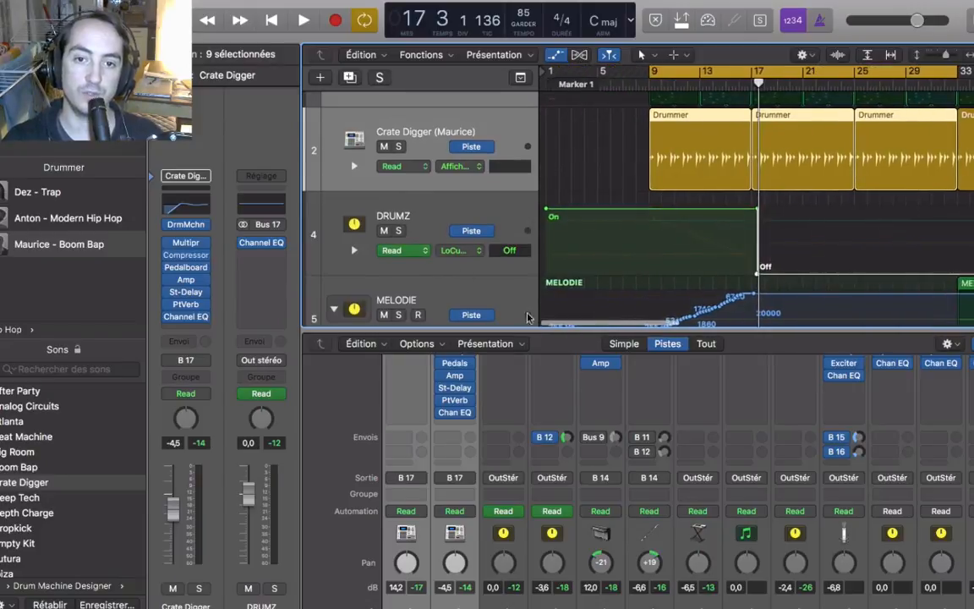
{"action": "left_click", "coordinate": [494, 219]}
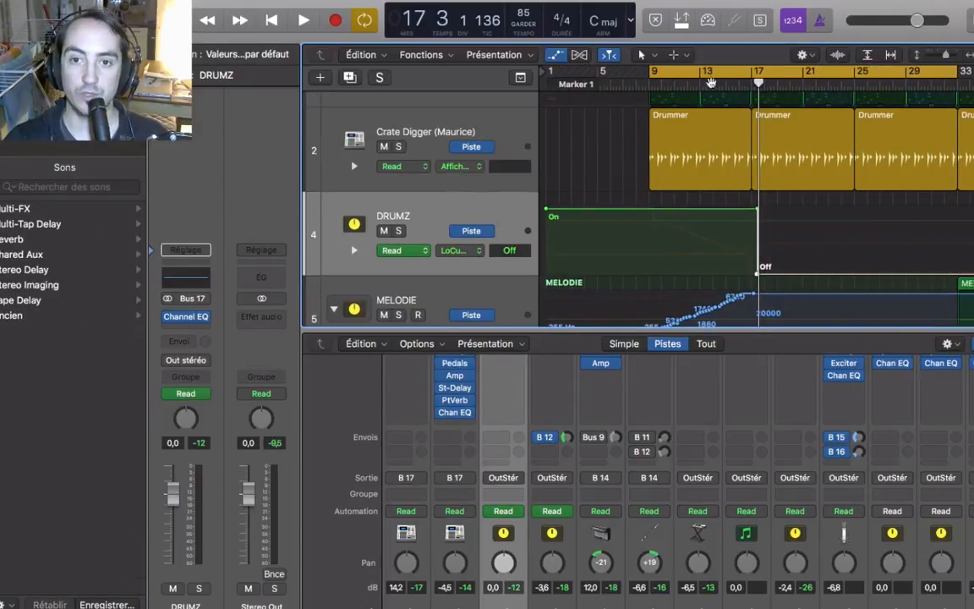
{"action": "left_click", "coordinate": [472, 249]}
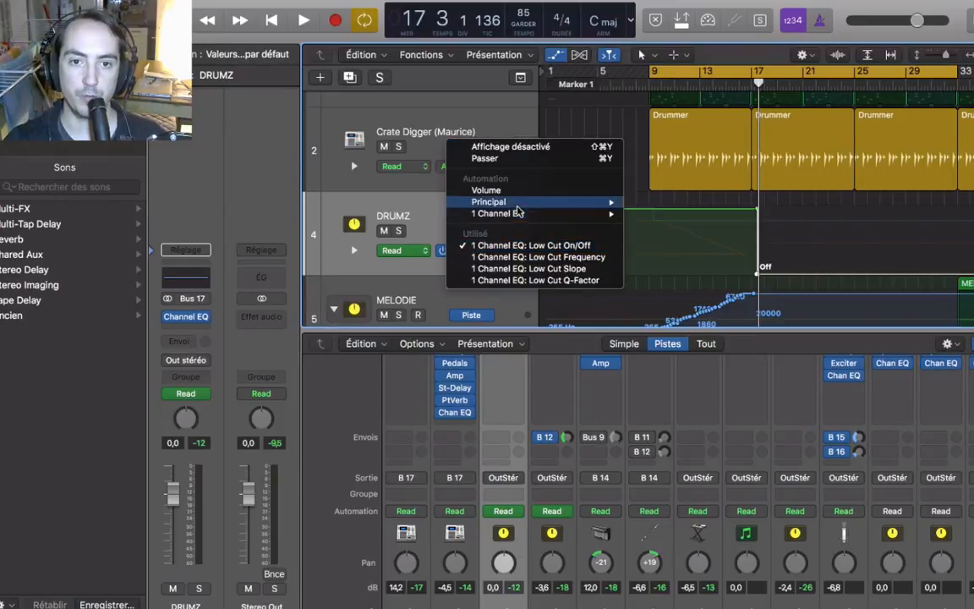
{"action": "left_click", "coordinate": [528, 257]}
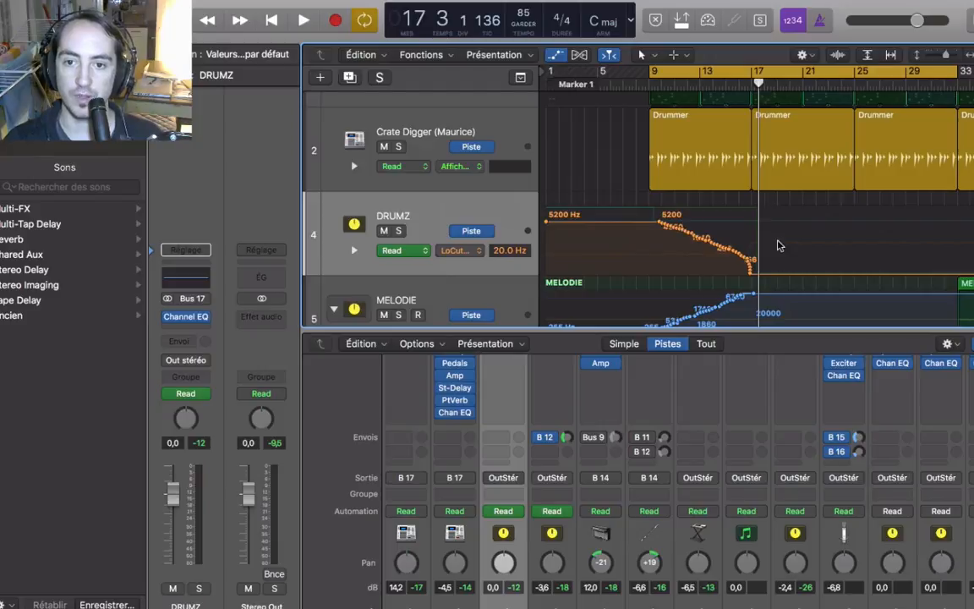
{"action": "scroll", "coordinate": [779, 246], "scroll_direction": "down", "scroll_amount": 2}
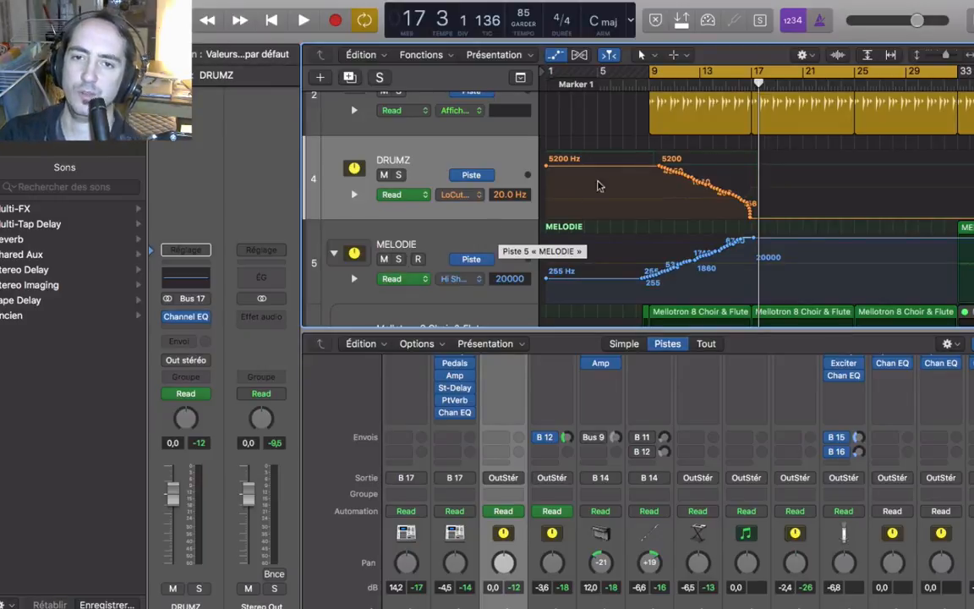
Step: Turn off cycle mode and play the song from bar 8
{"action": "left_click", "coordinate": [640, 83]}
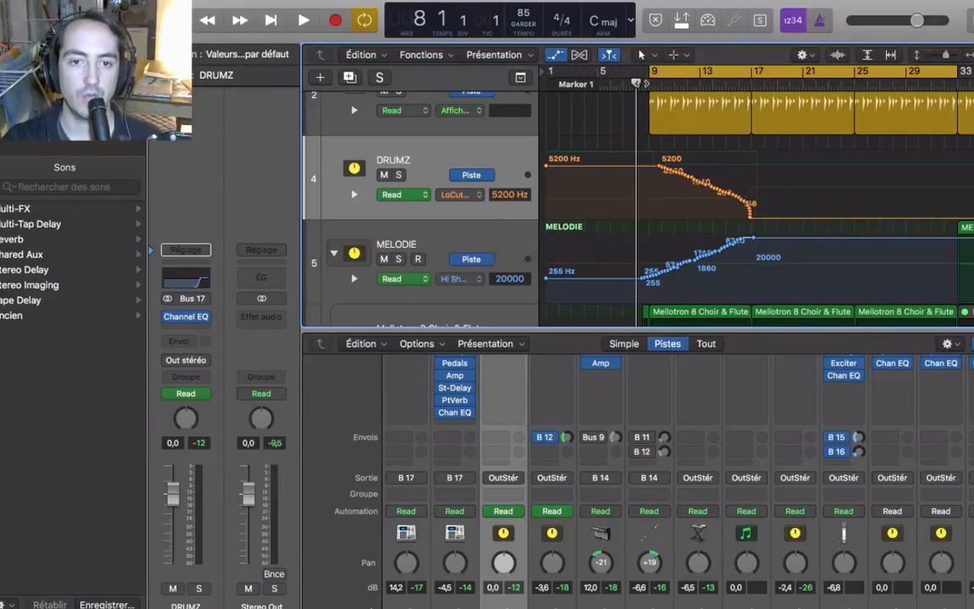
{"action": "key", "text": "c"}
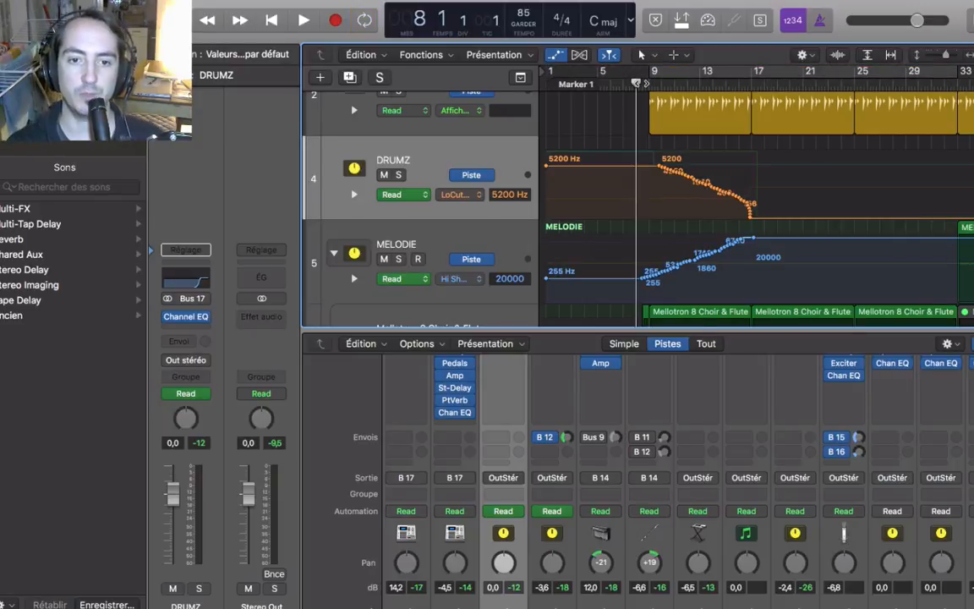
{"action": "key", "text": "space"}
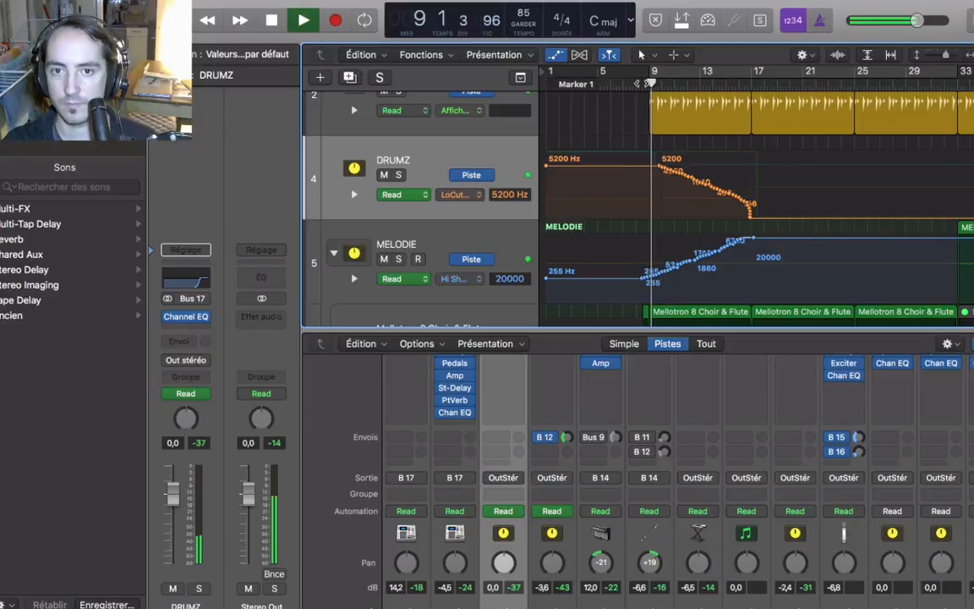
Step: Add a volume automation point at -6.5 dB at bar 17 on the Deep Solid Bass track
{"action": "scroll", "coordinate": [689, 218], "scroll_direction": "down", "scroll_amount": 5}
{"action": "scroll", "coordinate": [689, 218], "scroll_direction": "down", "scroll_amount": 3}
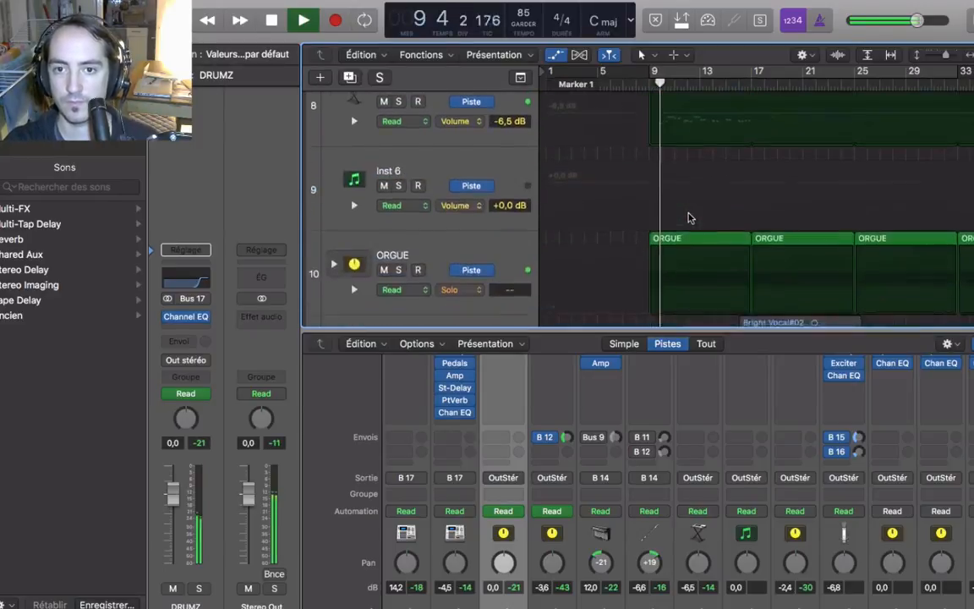
{"action": "scroll", "coordinate": [690, 218], "scroll_direction": "up", "scroll_amount": 3}
{"action": "scroll", "coordinate": [689, 218], "scroll_direction": "down", "scroll_amount": 3}
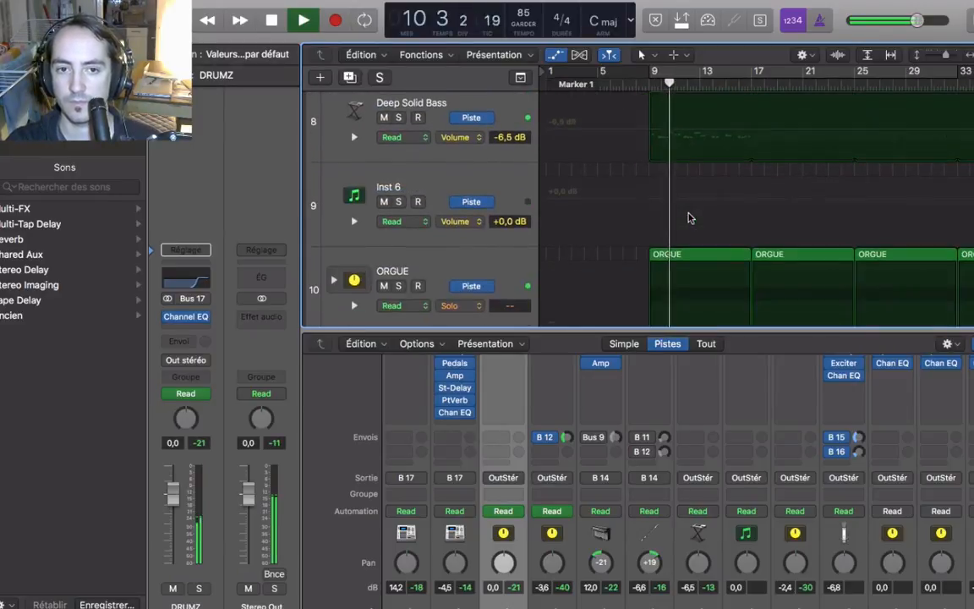
{"action": "scroll", "coordinate": [689, 218], "scroll_direction": "up", "scroll_amount": 2}
{"action": "scroll", "coordinate": [689, 218], "scroll_direction": "up", "scroll_amount": 2}
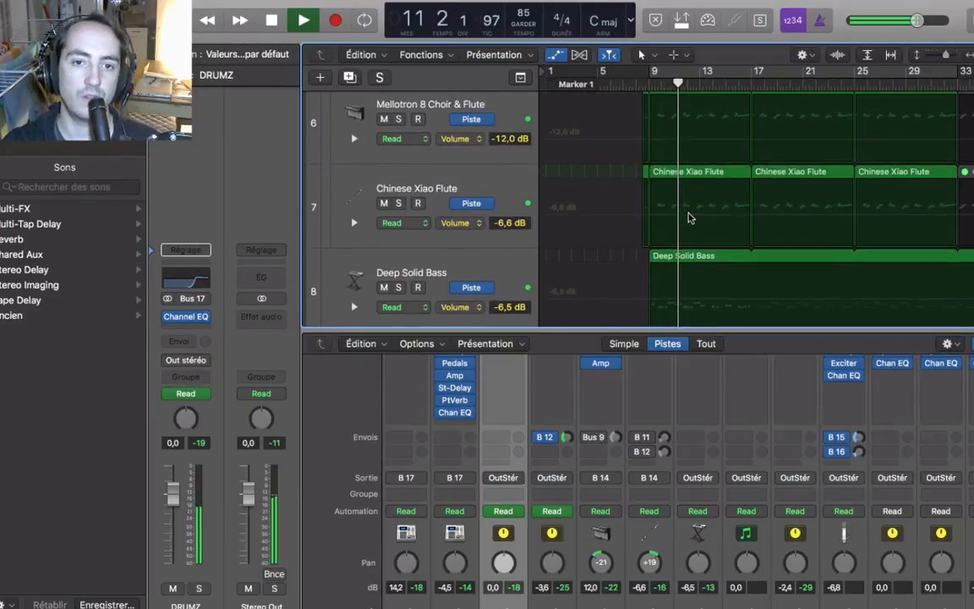
{"action": "scroll", "coordinate": [565, 264], "scroll_direction": "up", "scroll_amount": 2}
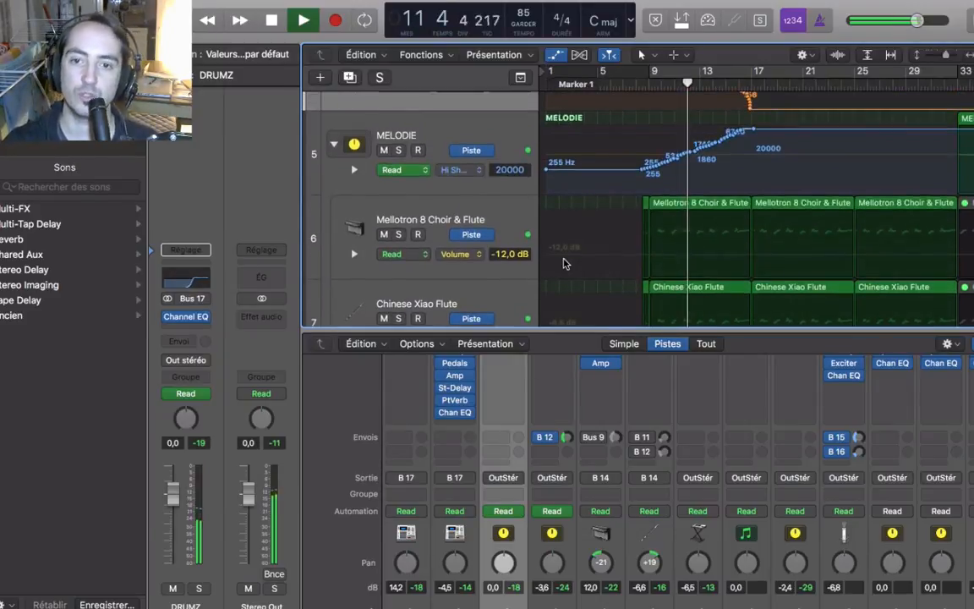
{"action": "scroll", "coordinate": [566, 263], "scroll_direction": "down", "scroll_amount": 2}
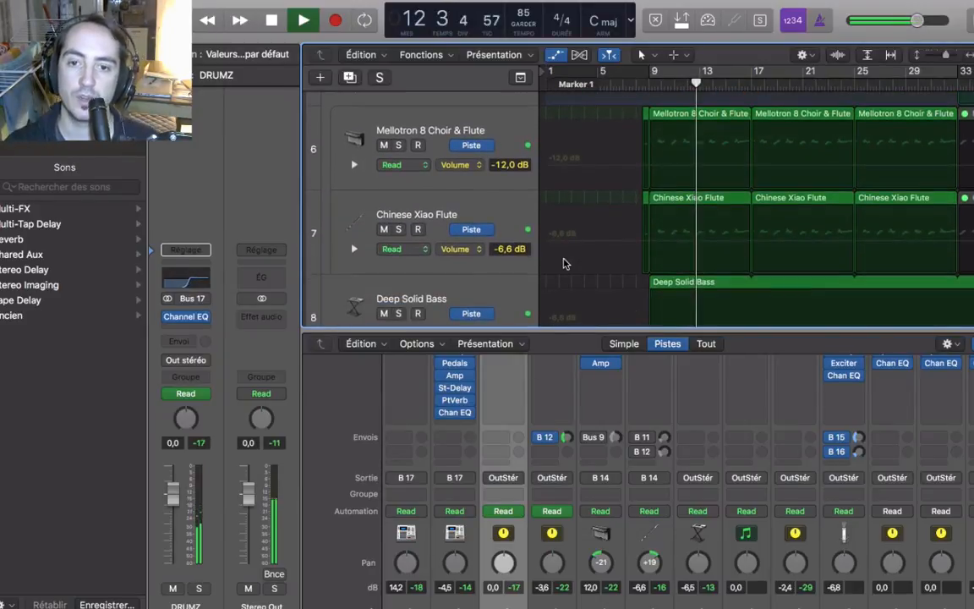
{"action": "scroll", "coordinate": [598, 248], "scroll_direction": "down", "scroll_amount": 2}
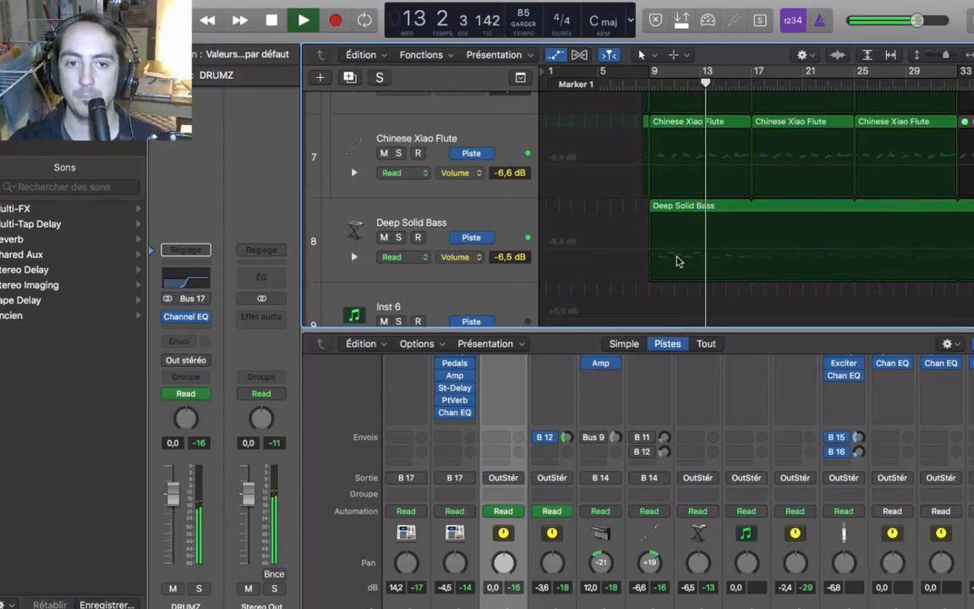
{"action": "left_click", "coordinate": [753, 253]}
{"action": "left_click", "coordinate": [751, 250]}
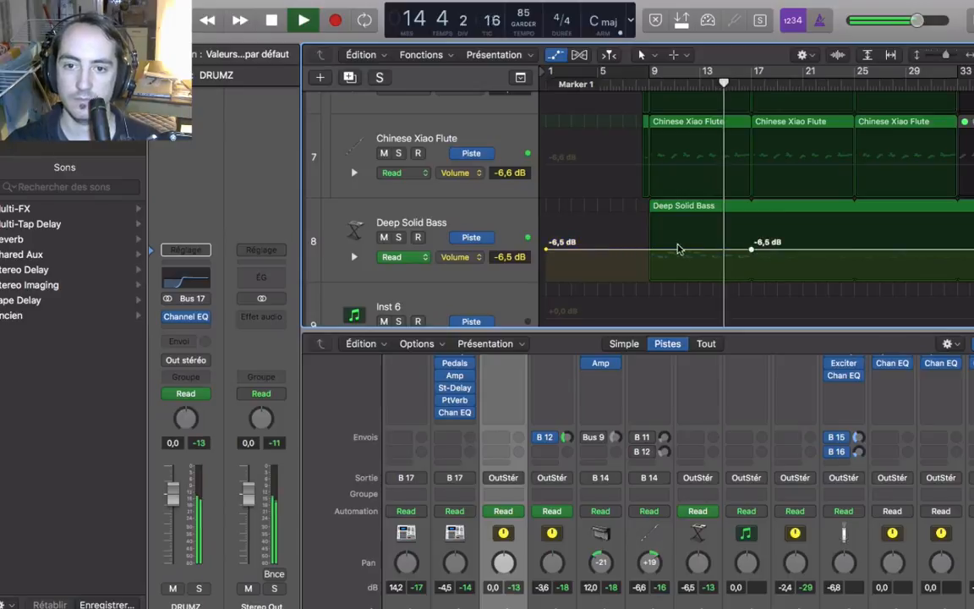
Step: Set the Deep Solid Bass volume automation to -∞ dB from the song start to bar 9, and stop playback
{"action": "left_click", "coordinate": [652, 250]}
{"action": "left_click_drag", "start_coordinate": [651, 250], "coordinate": [649, 292]}
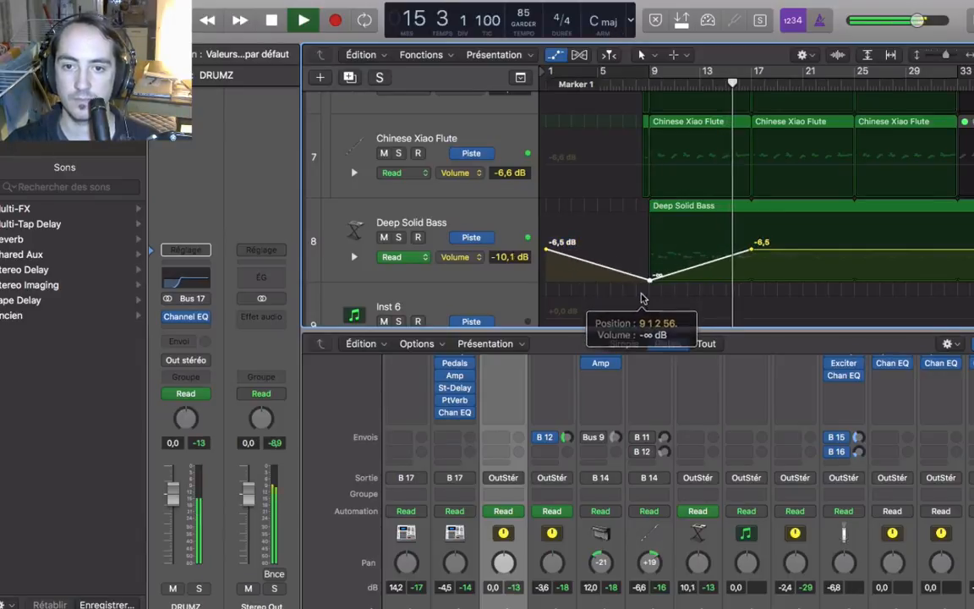
{"action": "left_click_drag", "start_coordinate": [546, 251], "coordinate": [550, 326]}
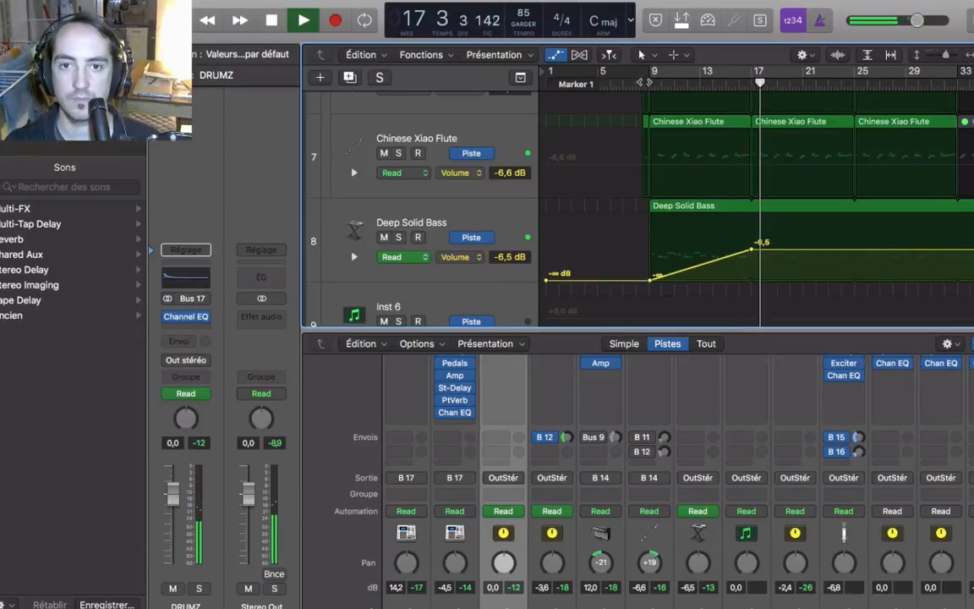
{"action": "key", "text": "space"}
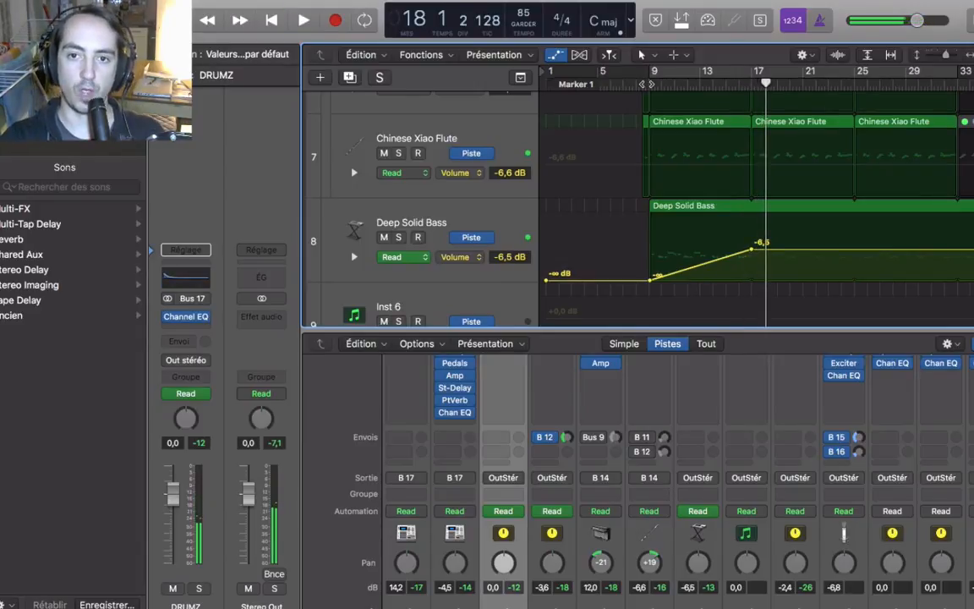
Step: Hide the track automation and fit the whole arrangement in view
{"action": "key", "text": "a"}
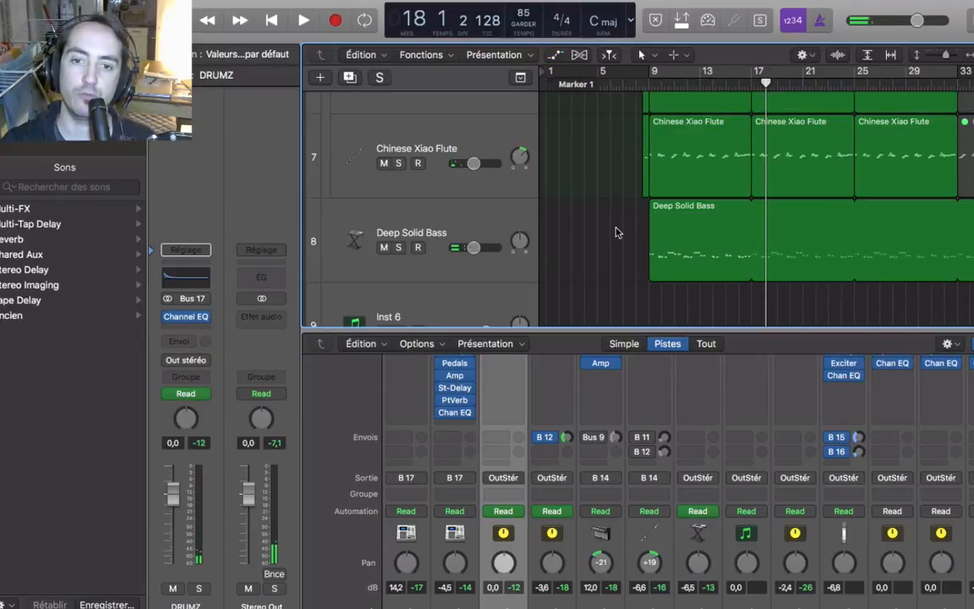
{"action": "key", "text": "z"}
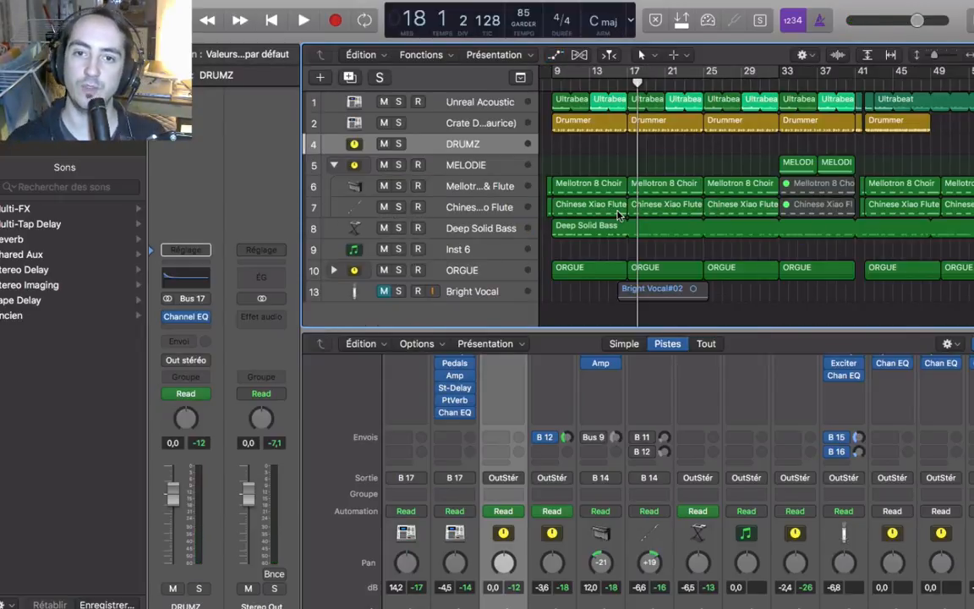
{"action": "scroll", "coordinate": [618, 215], "scroll_direction": "right", "scroll_amount": 3}
{"action": "scroll", "coordinate": [617, 215], "scroll_direction": "left", "scroll_amount": 3}
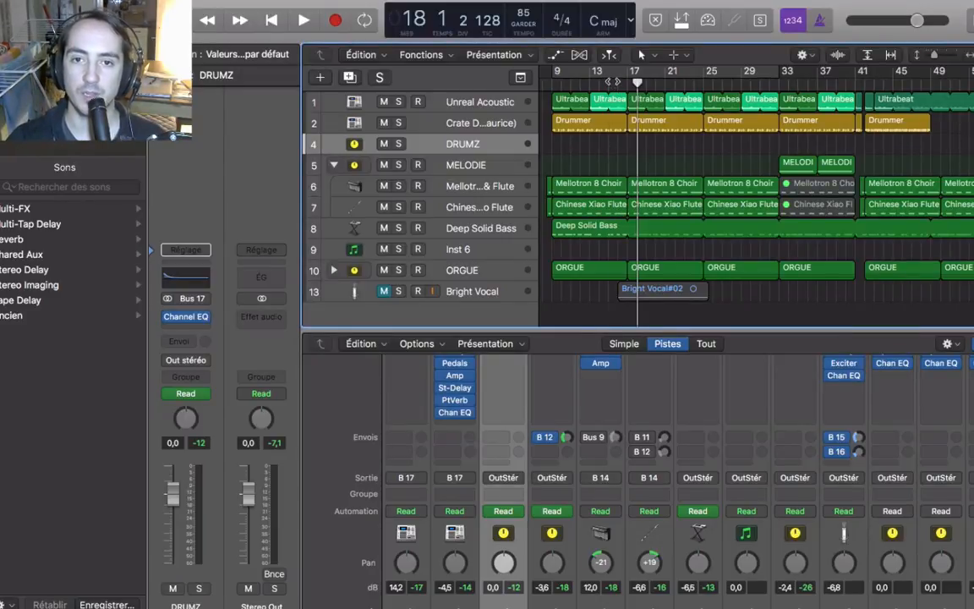
Step: Play from bar 9 to bar 17 to check the intro build-up, briefly soloing ORGUE and selecting the Deep Solid Bass track
{"action": "left_click", "coordinate": [554, 82]}
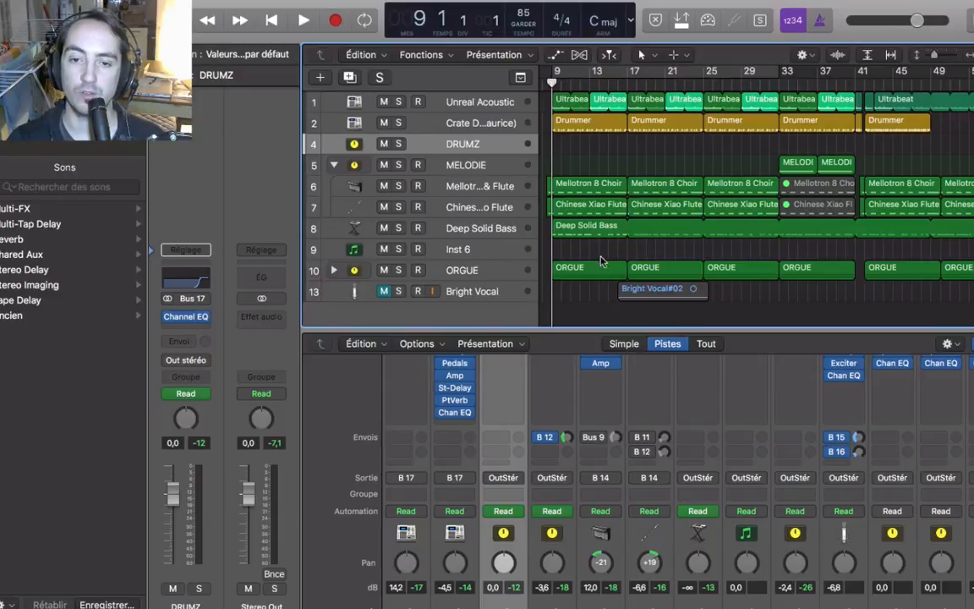
{"action": "left_click", "coordinate": [479, 271]}
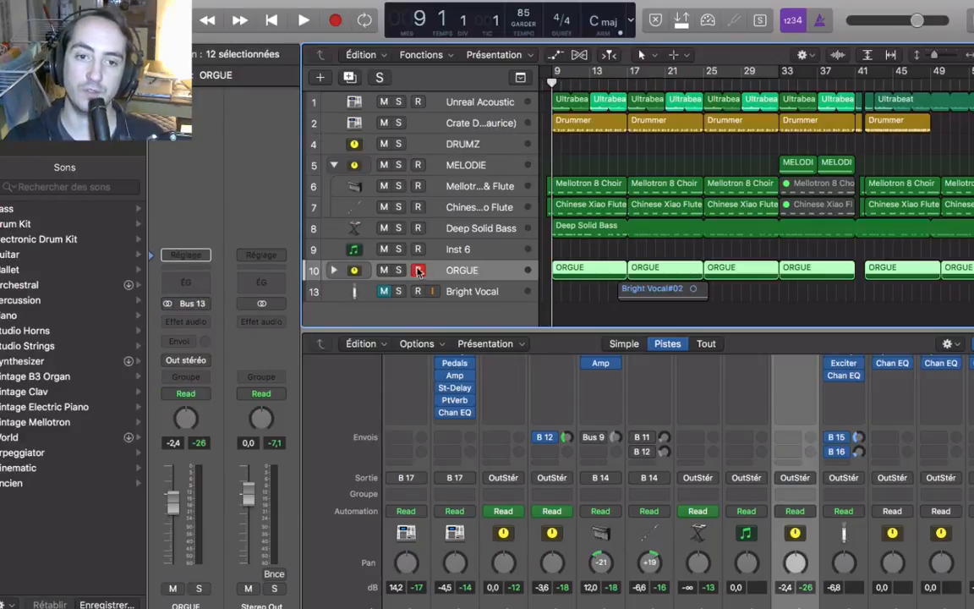
{"action": "key", "text": "space"}
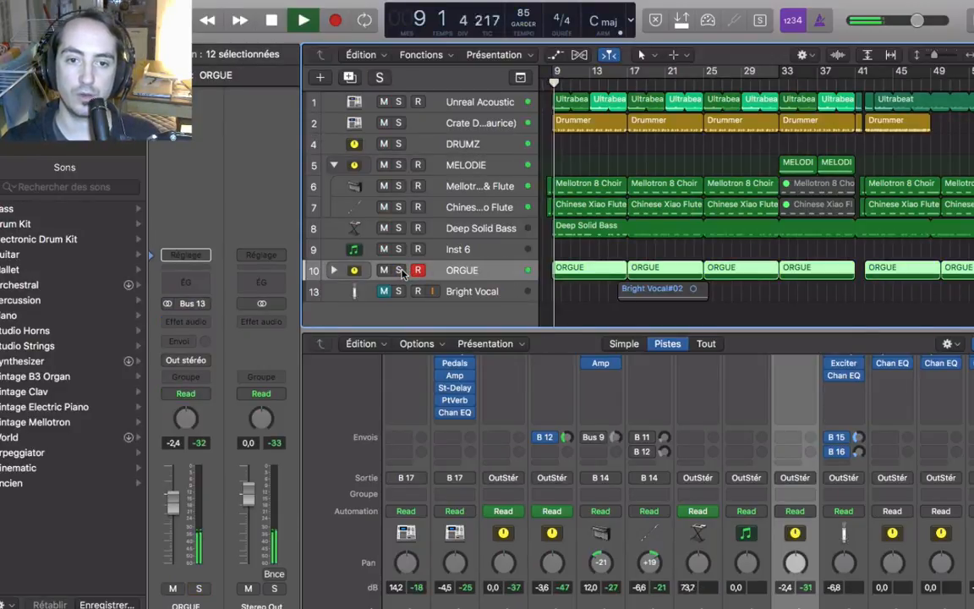
{"action": "left_click", "coordinate": [401, 270]}
{"action": "left_click", "coordinate": [399, 270]}
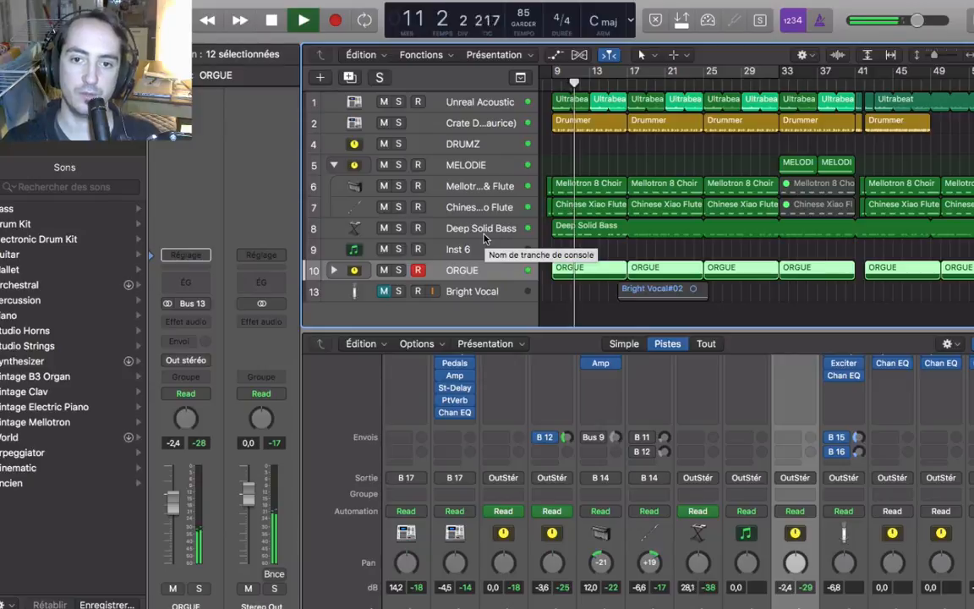
{"action": "left_click", "coordinate": [485, 239]}
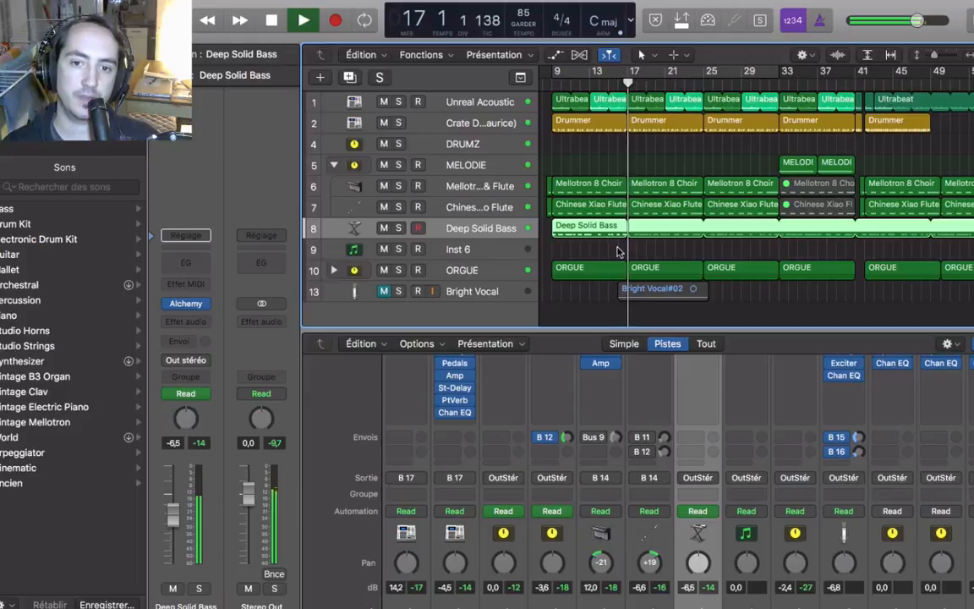
{"action": "key", "text": "space"}
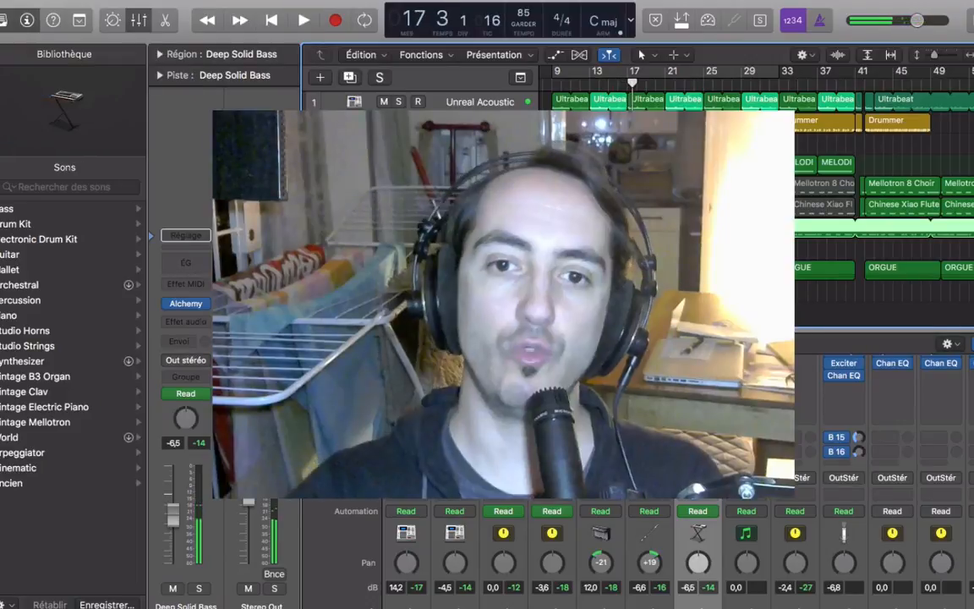
Step: Clear the region selection, hide the mixer and increase the track height
{"action": "left_click", "coordinate": [619, 251]}
{"action": "key", "text": "x"}
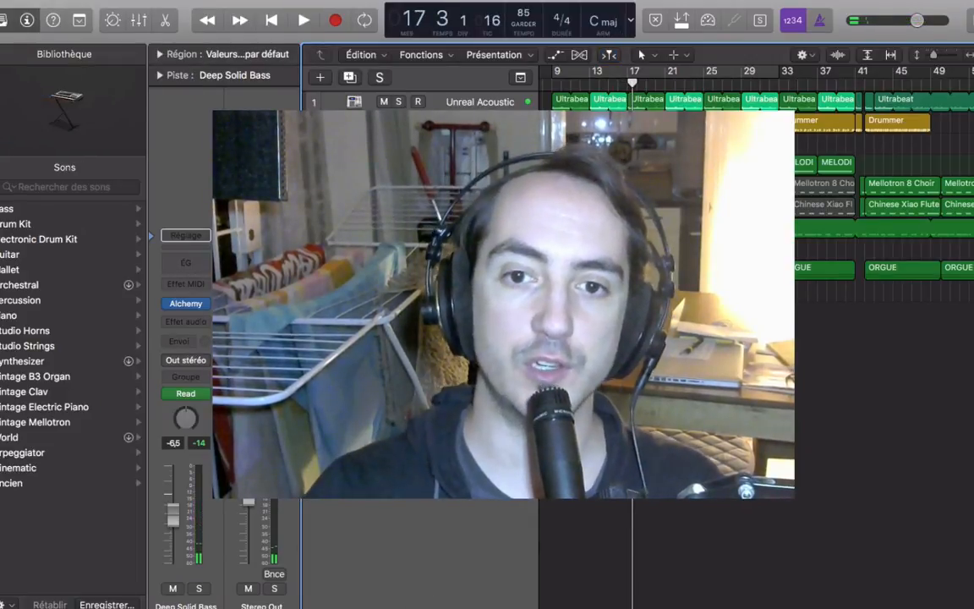
{"action": "key", "text": "super+Down"}
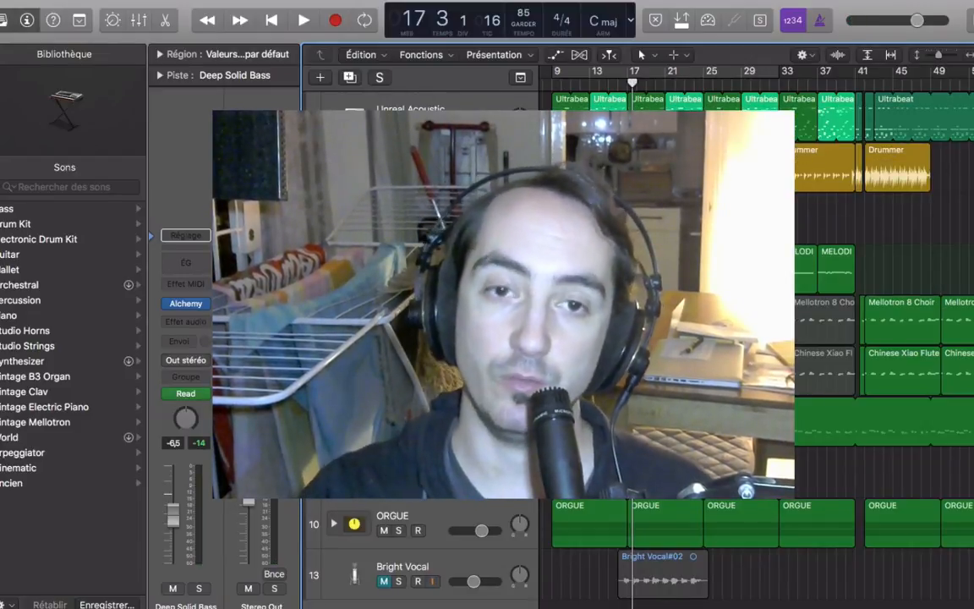
Step: Select the Crate Digger track, clear its region selection and play the song from bar 17
{"action": "left_click", "coordinate": [415, 159]}
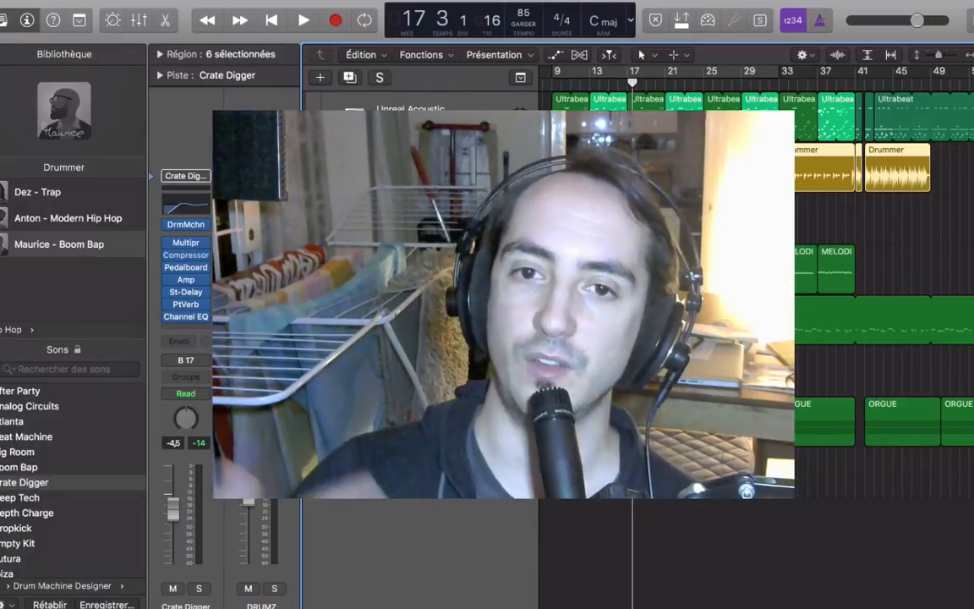
{"action": "key", "text": "super+shift+d"}
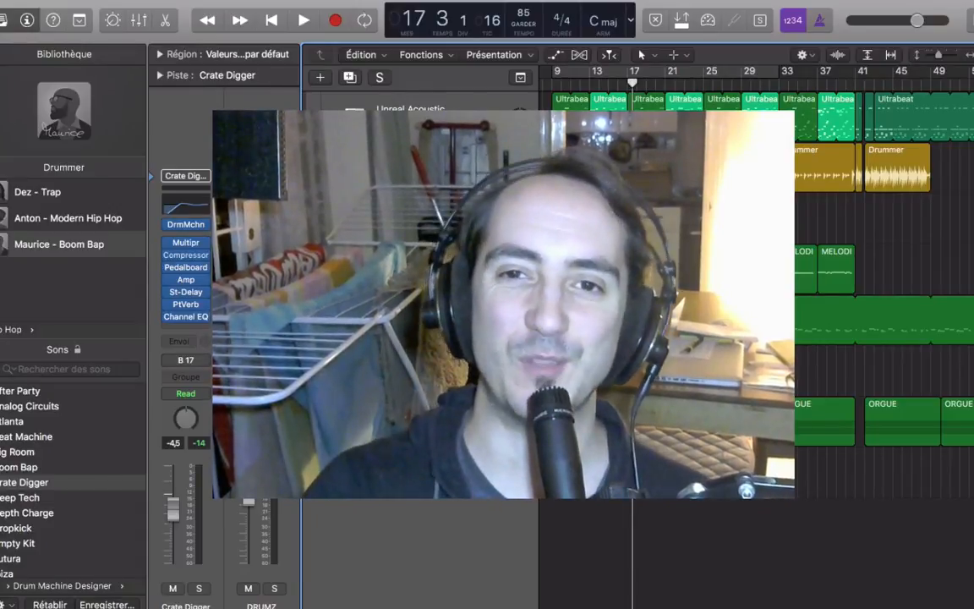
{"action": "key", "text": "space"}
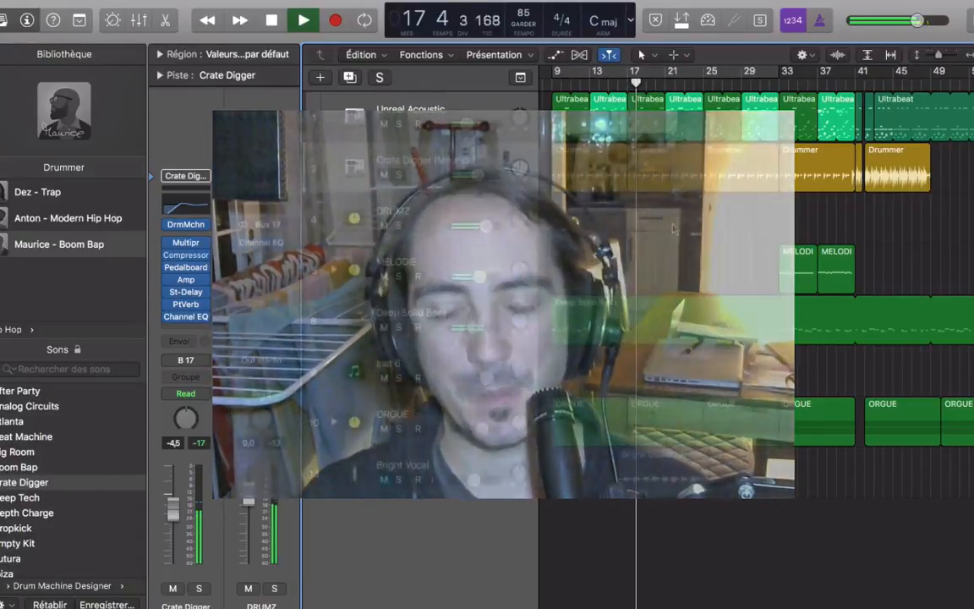